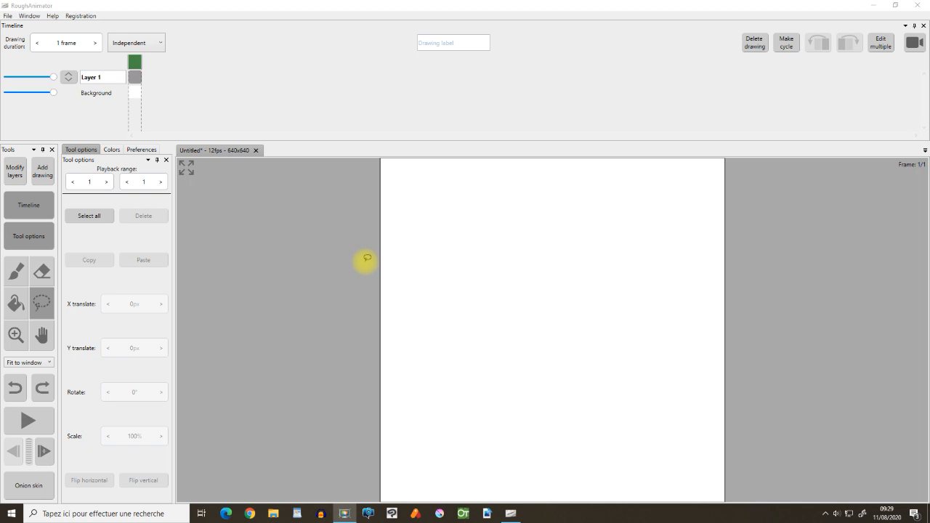
Import the blue character sketch image, reposition it and enlarge it to fill the canvas width
{"action": "left_click", "coordinate": [6, 15]}
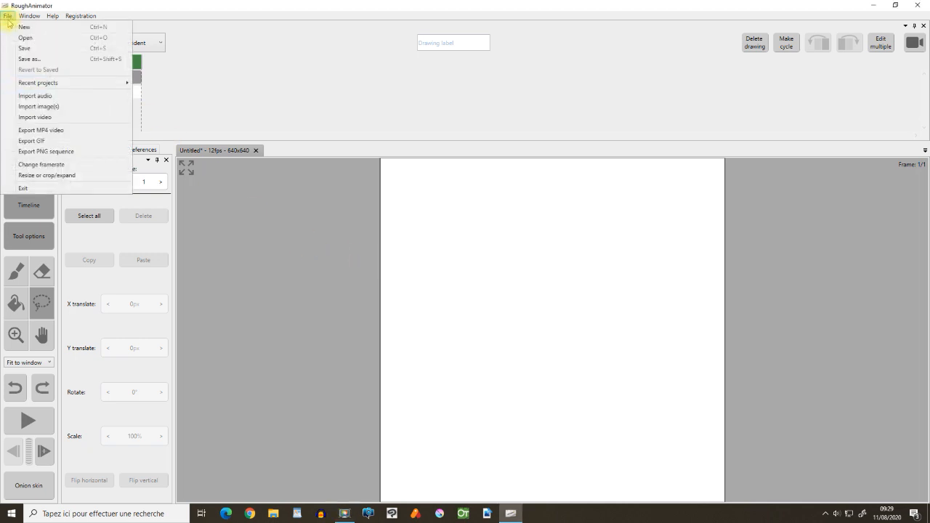
{"action": "left_click", "coordinate": [35, 109]}
{"action": "left_click", "coordinate": [268, 102]}
{"action": "left_click", "coordinate": [377, 255]}
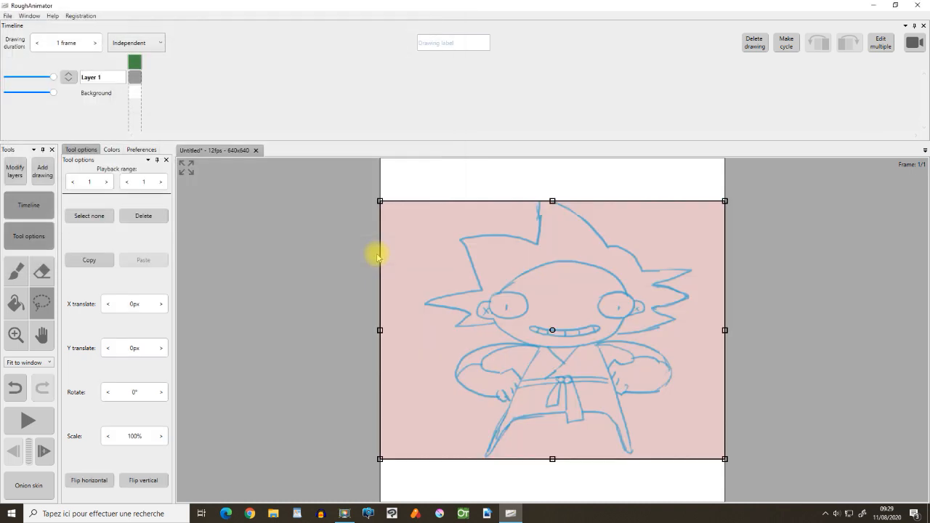
{"action": "left_click_drag", "start_coordinate": [490, 307], "coordinate": [475, 320]}
{"action": "left_click_drag", "start_coordinate": [715, 206], "coordinate": [742, 182]}
Rename the sketch layer to Goku and lower its opacity to a faint tracing guide
{"action": "left_click", "coordinate": [104, 77]}
{"action": "double_click", "coordinate": [88, 77]}
{"action": "type", "text": "Gok"}
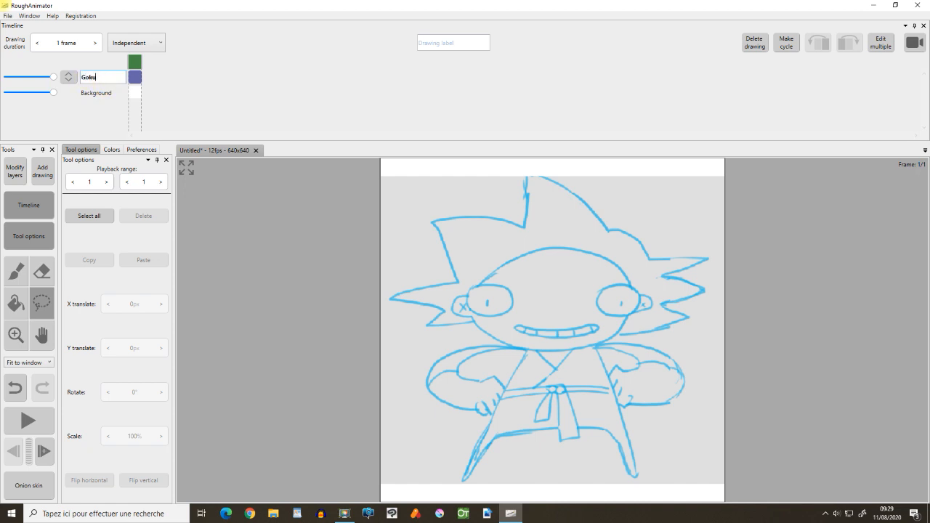
{"action": "type", "text": "u"}
{"action": "left_click_drag", "start_coordinate": [48, 77], "coordinate": [22, 76]}
Add an empty layer above Goku and name it dessin
{"action": "left_click", "coordinate": [14, 174]}
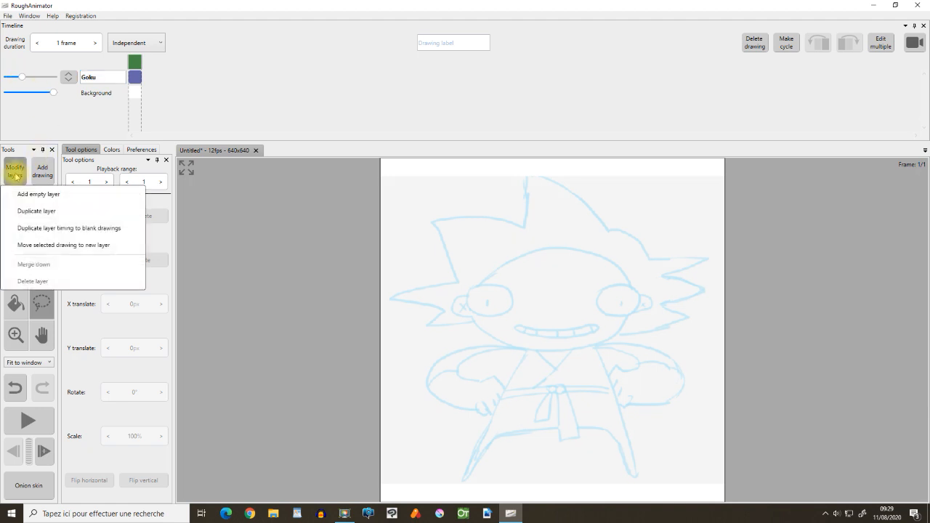
{"action": "left_click", "coordinate": [40, 193]}
{"action": "left_click", "coordinate": [102, 78]}
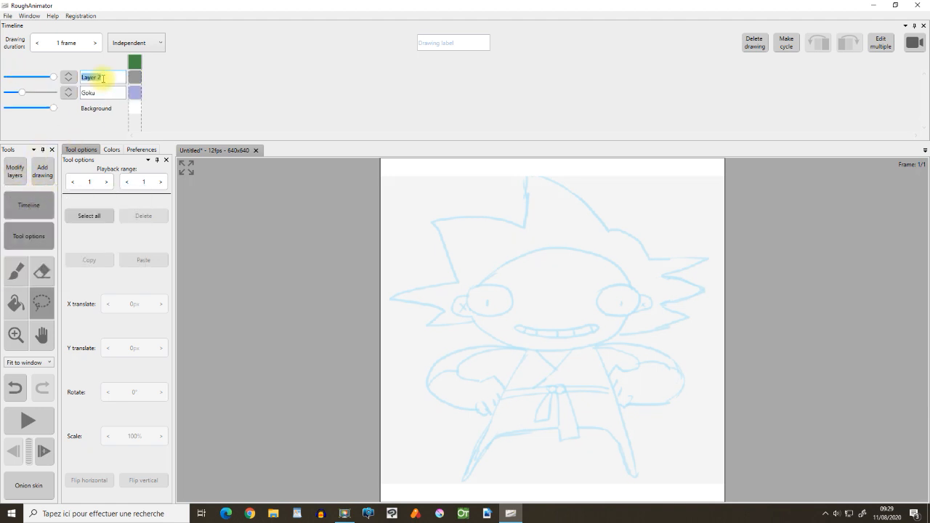
{"action": "type", "text": "dessin"}
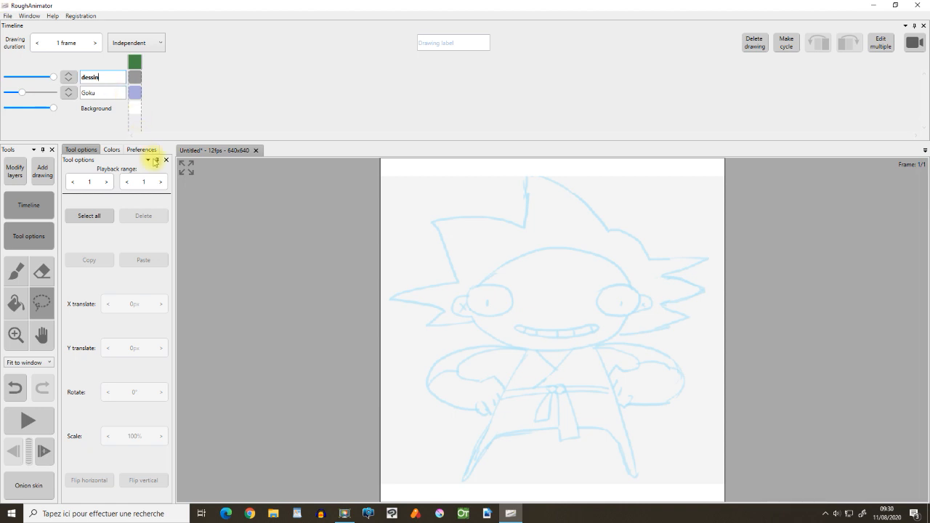
Choose the Brush tool with the solid round brush shape and check its colour settings
{"action": "left_click", "coordinate": [16, 273]}
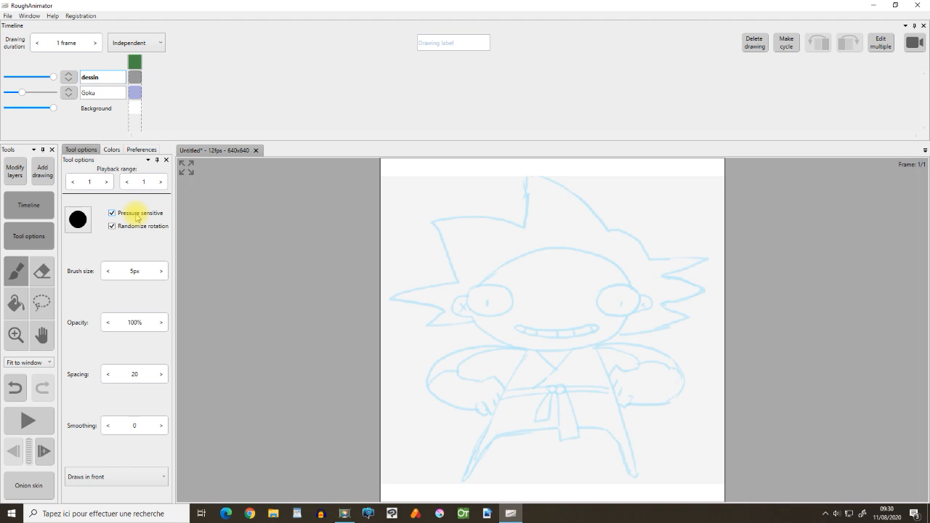
{"action": "left_click", "coordinate": [81, 226]}
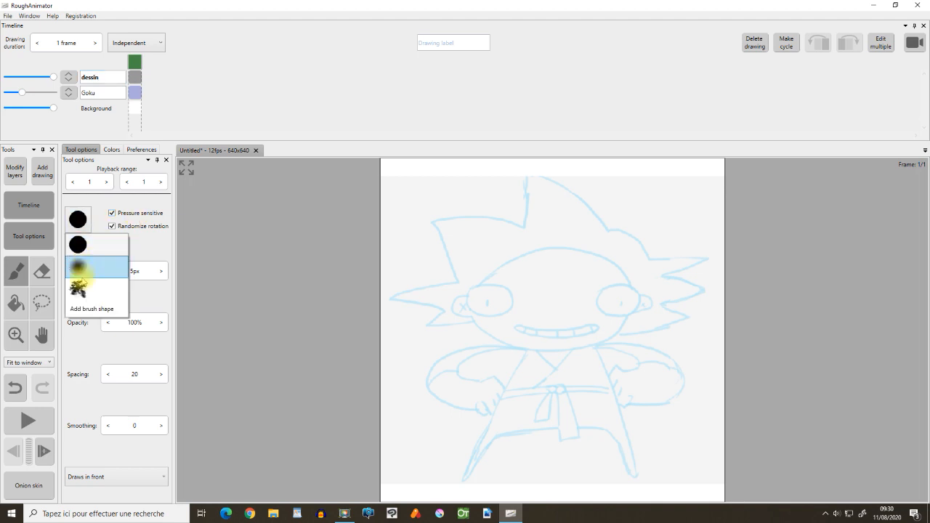
{"action": "left_click", "coordinate": [78, 246]}
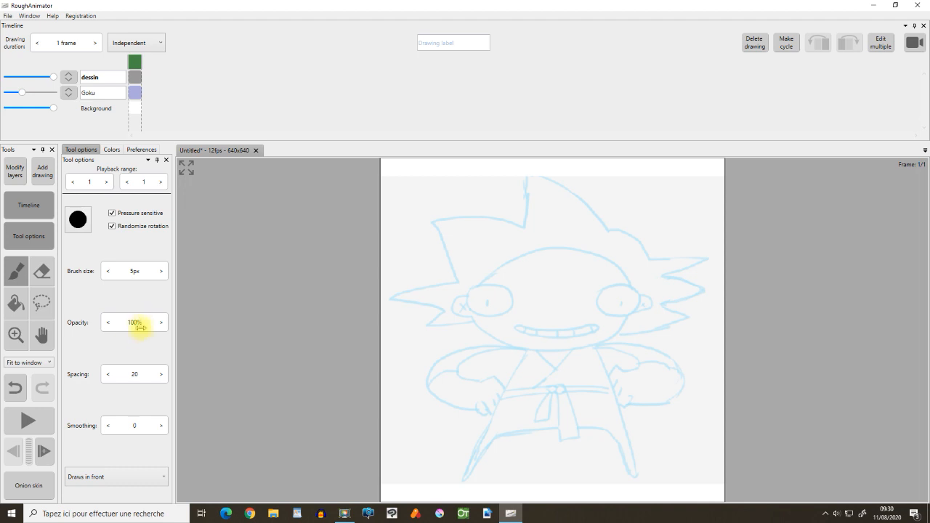
{"action": "left_click", "coordinate": [114, 151]}
{"action": "left_click", "coordinate": [82, 150]}
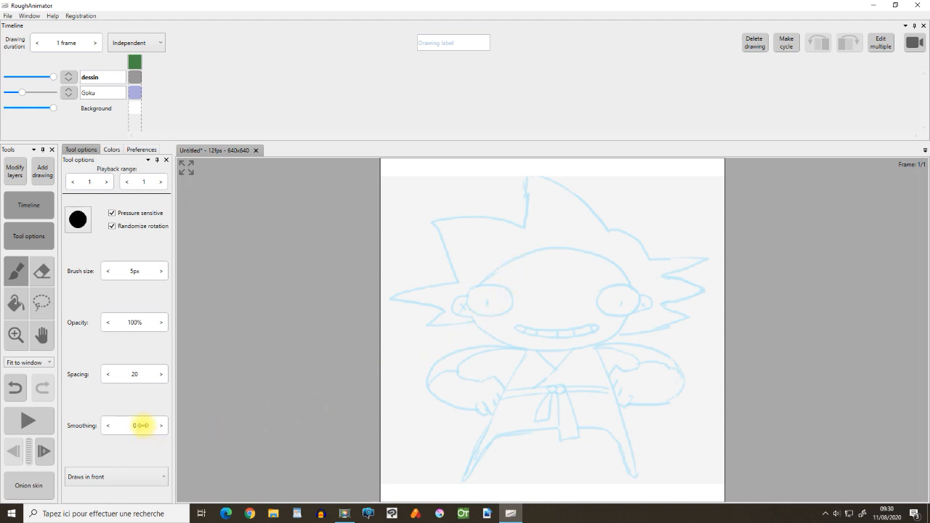
Draw test ovals around the face with smoothing 0, 3 and 7, and undo them
{"action": "mouse_move", "coordinate": [484, 286]}
{"action": "left_mouse_down"}
{"action": "mouse_move", "coordinate": [512, 341]}
{"action": "mouse_move", "coordinate": [559, 355]}
{"action": "mouse_move", "coordinate": [594, 348]}
{"action": "mouse_move", "coordinate": [628, 324]}
{"action": "mouse_move", "coordinate": [642, 298]}
{"action": "mouse_move", "coordinate": [624, 266]}
{"action": "mouse_move", "coordinate": [598, 248]}
{"action": "mouse_move", "coordinate": [535, 250]}
{"action": "mouse_move", "coordinate": [496, 270]}
{"action": "left_mouse_up"}
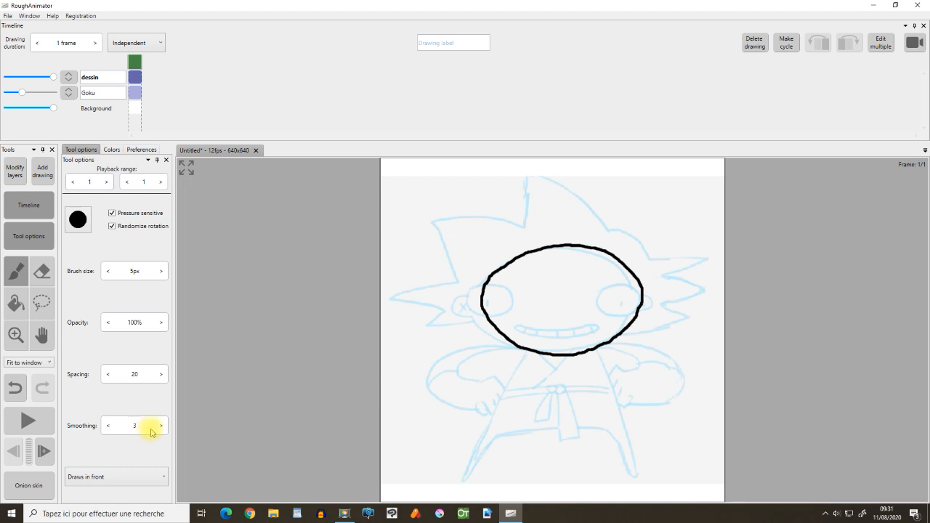
{"action": "mouse_move", "coordinate": [508, 291]}
{"action": "left_mouse_down"}
{"action": "mouse_move", "coordinate": [480, 311]}
{"action": "mouse_move", "coordinate": [504, 367]}
{"action": "mouse_move", "coordinate": [569, 374]}
{"action": "mouse_move", "coordinate": [638, 348]}
{"action": "mouse_move", "coordinate": [641, 292]}
{"action": "mouse_move", "coordinate": [558, 265]}
{"action": "mouse_move", "coordinate": [512, 287]}
{"action": "left_mouse_up"}
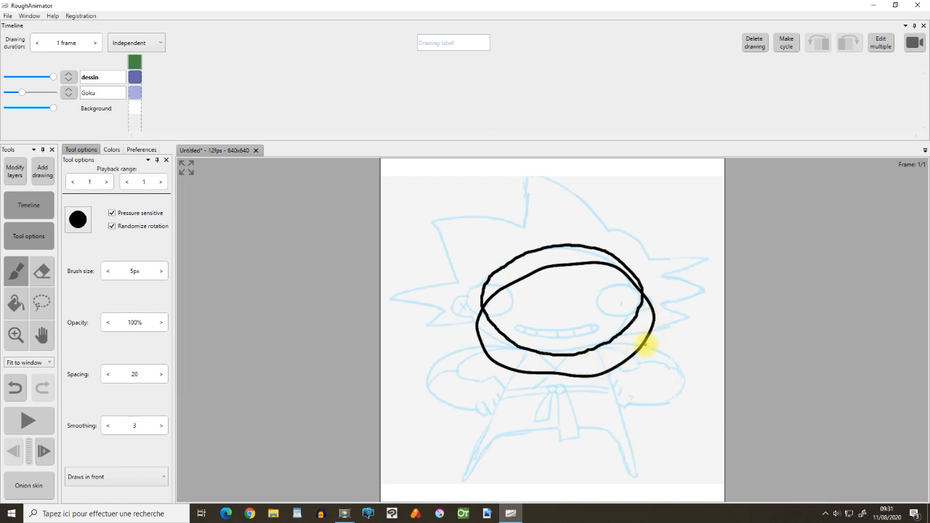
{"action": "scroll", "coordinate": [137, 425], "scroll_direction": "up", "scroll_amount": 4}
{"action": "mouse_move", "coordinate": [493, 247]}
{"action": "left_mouse_down"}
{"action": "mouse_move", "coordinate": [474, 305]}
{"action": "mouse_move", "coordinate": [503, 351]}
{"action": "mouse_move", "coordinate": [545, 361]}
{"action": "mouse_move", "coordinate": [597, 356]}
{"action": "mouse_move", "coordinate": [631, 330]}
{"action": "mouse_move", "coordinate": [654, 280]}
{"action": "mouse_move", "coordinate": [605, 225]}
{"action": "mouse_move", "coordinate": [545, 224]}
{"action": "mouse_move", "coordinate": [492, 248]}
{"action": "left_mouse_up"}
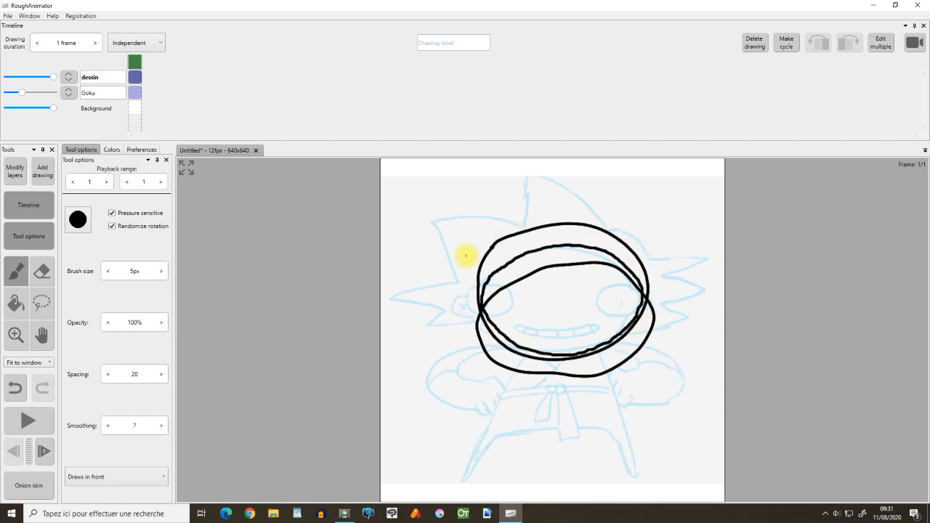
{"action": "key", "text": "ctrl+z"}
Try tracing the left side of the hair with smoothing 7 and again with smoothing 4, undoing both strokes
{"action": "mouse_move", "coordinate": [513, 225]}
{"action": "left_mouse_down"}
{"action": "mouse_move", "coordinate": [481, 215]}
{"action": "mouse_move", "coordinate": [431, 221]}
{"action": "mouse_move", "coordinate": [459, 281]}
{"action": "mouse_move", "coordinate": [390, 298]}
{"action": "mouse_move", "coordinate": [443, 311]}
{"action": "mouse_move", "coordinate": [427, 326]}
{"action": "mouse_move", "coordinate": [473, 319]}
{"action": "left_mouse_up"}
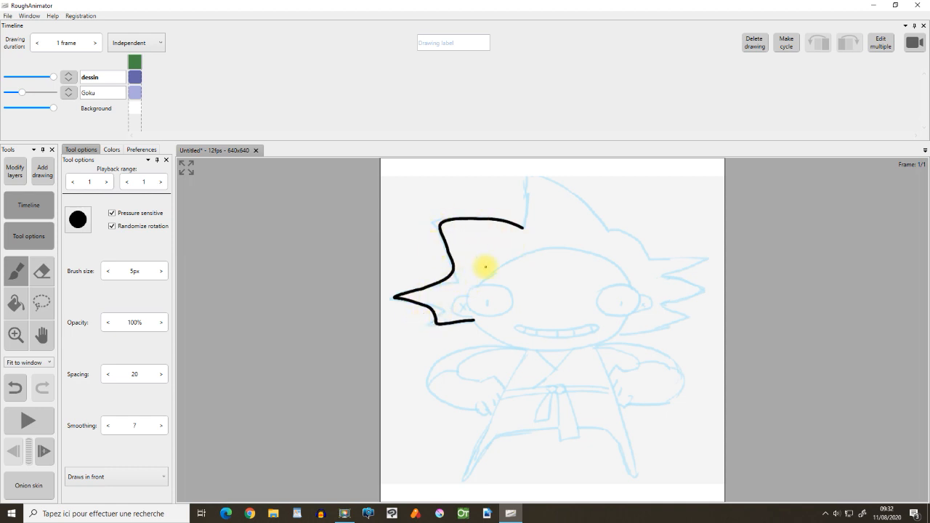
{"action": "key", "text": "ctrl+z"}
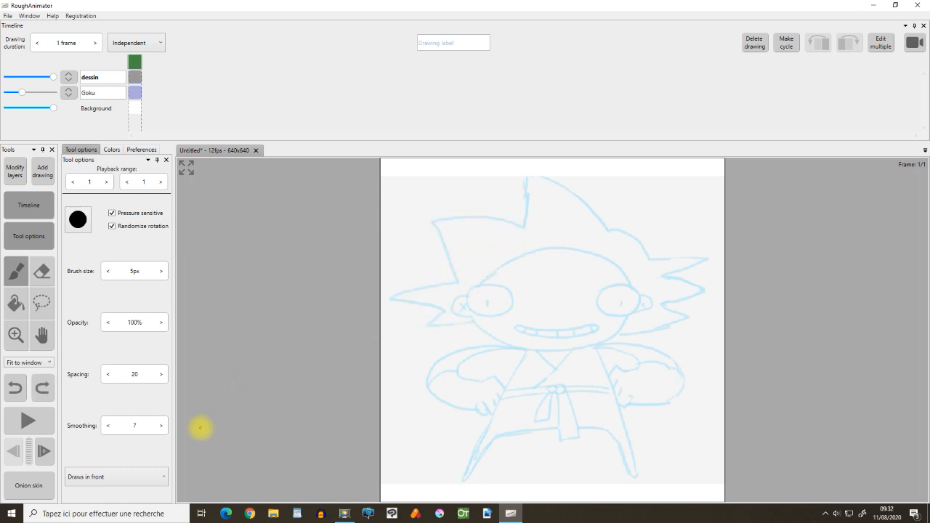
{"action": "left_click", "coordinate": [107, 428]}
{"action": "mouse_move", "coordinate": [525, 229]}
{"action": "left_mouse_down"}
{"action": "mouse_move", "coordinate": [436, 220]}
{"action": "mouse_move", "coordinate": [469, 282]}
{"action": "mouse_move", "coordinate": [389, 298]}
{"action": "mouse_move", "coordinate": [446, 312]}
{"action": "mouse_move", "coordinate": [430, 327]}
{"action": "mouse_move", "coordinate": [474, 321]}
{"action": "left_mouse_up"}
{"action": "key", "text": "ctrl+z"}
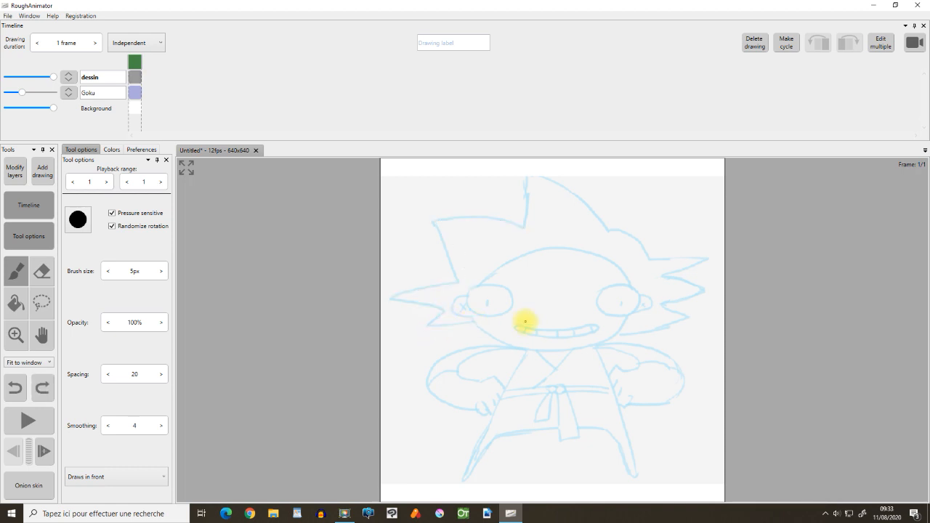
Set the brush smoothing to 5 and trace the character's hair, right trouser leg and belt on the dessin layer
{"action": "left_click_drag", "start_coordinate": [133, 430], "coordinate": [146, 428]}
{"action": "mouse_move", "coordinate": [523, 228]}
{"action": "left_mouse_down"}
{"action": "mouse_move", "coordinate": [435, 231]}
{"action": "mouse_move", "coordinate": [460, 284]}
{"action": "mouse_move", "coordinate": [397, 300]}
{"action": "mouse_move", "coordinate": [438, 312]}
{"action": "mouse_move", "coordinate": [431, 326]}
{"action": "mouse_move", "coordinate": [476, 328]}
{"action": "left_mouse_up"}
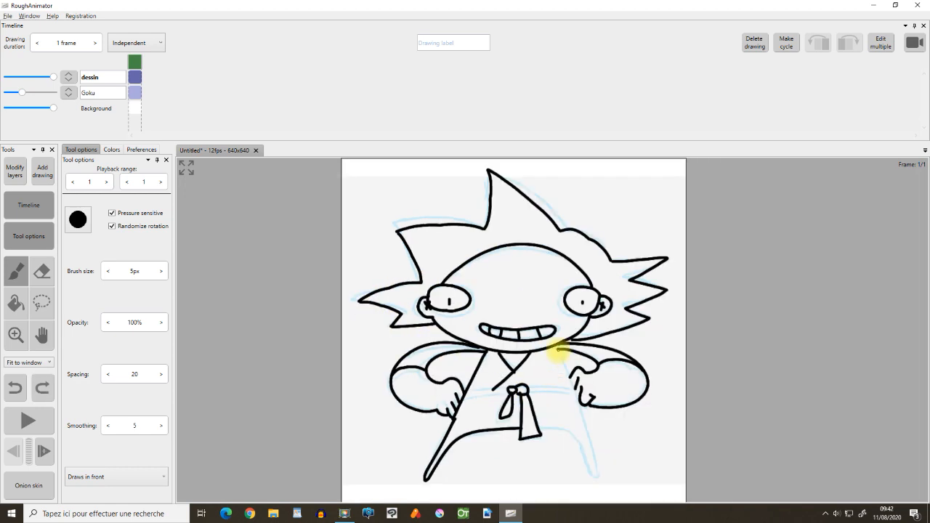
{"action": "mouse_move", "coordinate": [556, 353]}
{"action": "left_mouse_down"}
{"action": "mouse_move", "coordinate": [594, 462]}
{"action": "mouse_move", "coordinate": [559, 429]}
{"action": "mouse_move", "coordinate": [540, 430]}
{"action": "left_mouse_up"}
{"action": "left_click_drag", "start_coordinate": [465, 393], "coordinate": [510, 396]}
{"action": "left_click_drag", "start_coordinate": [580, 398], "coordinate": [526, 390]}
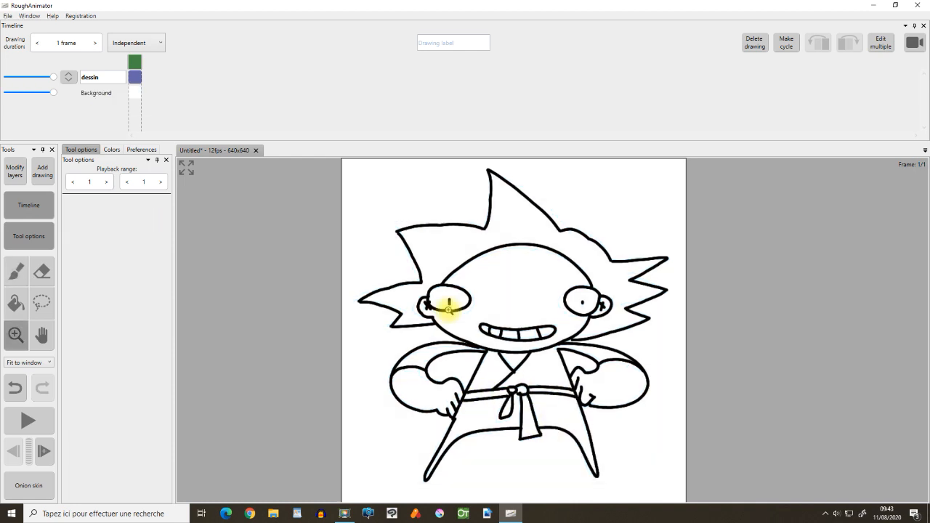
Switch to the Eraser and reduce its setting for detail cleanup around the left eye
{"action": "scroll", "coordinate": [446, 307], "scroll_direction": "up", "scroll_amount": 5}
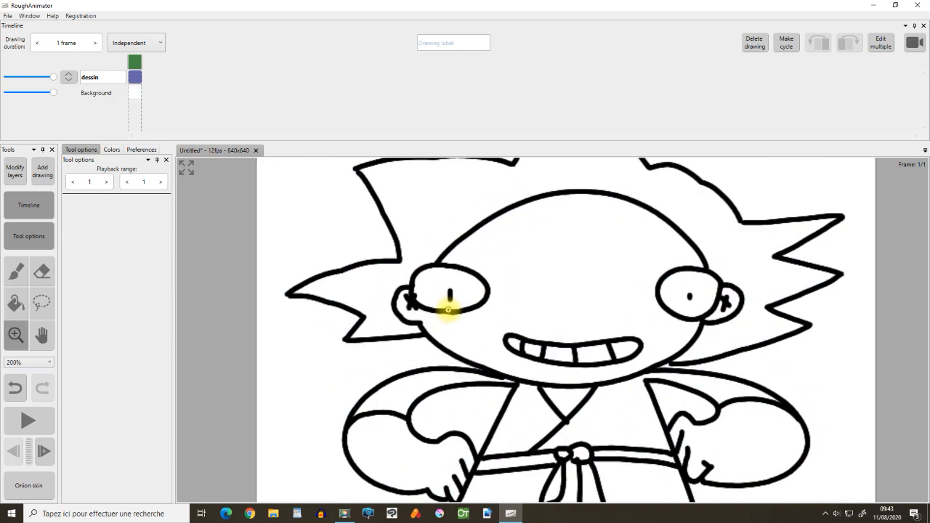
{"action": "key", "text": "e"}
{"action": "left_click", "coordinate": [107, 286]}
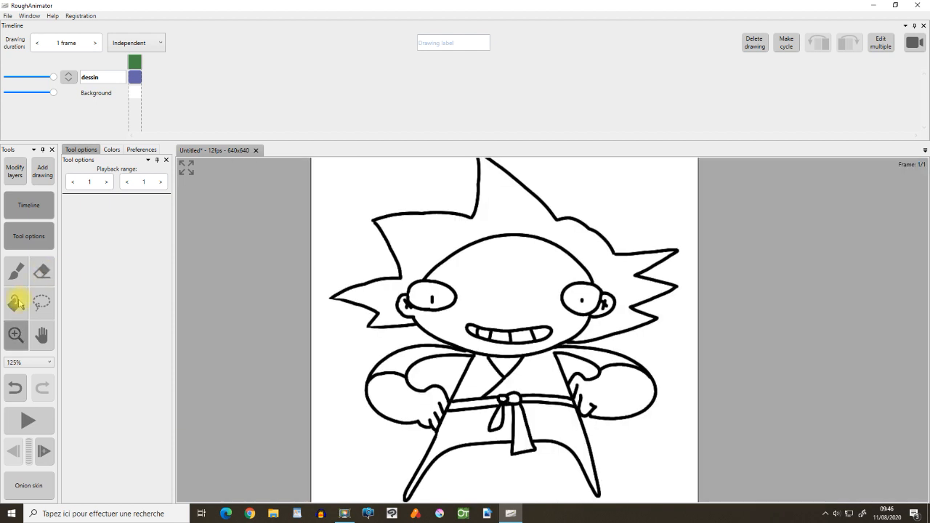
Fill the character's face with the pale cream colour #EFECD6
{"action": "left_click", "coordinate": [16, 302]}
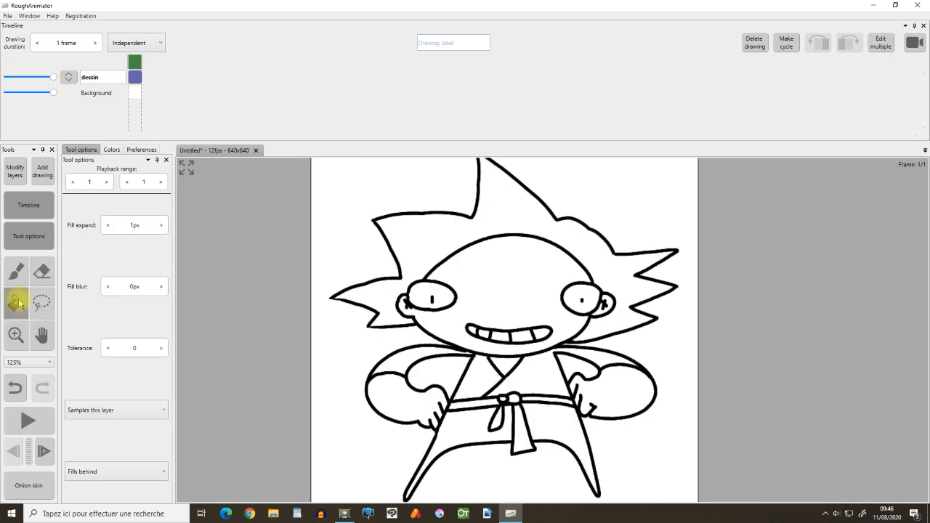
{"action": "left_click", "coordinate": [112, 150]}
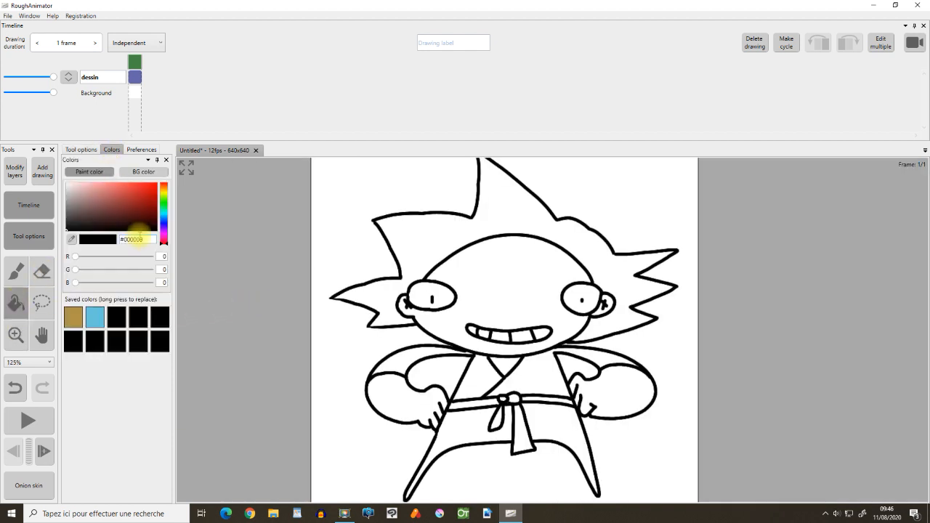
{"action": "left_click", "coordinate": [164, 193]}
{"action": "left_click", "coordinate": [75, 186]}
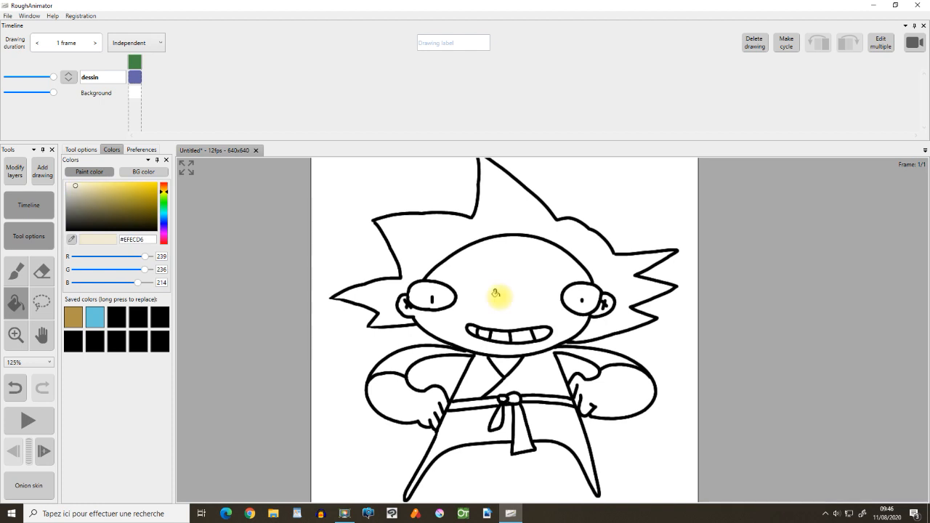
{"action": "left_click", "coordinate": [495, 293]}
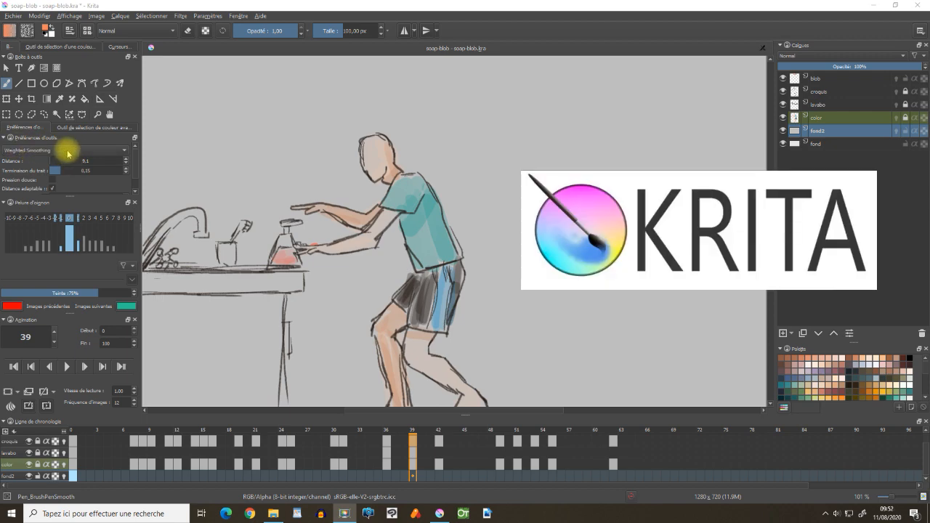
In Krita, set the freehand brush's smoothing mode to Stabilisateur
{"action": "left_click", "coordinate": [125, 150]}
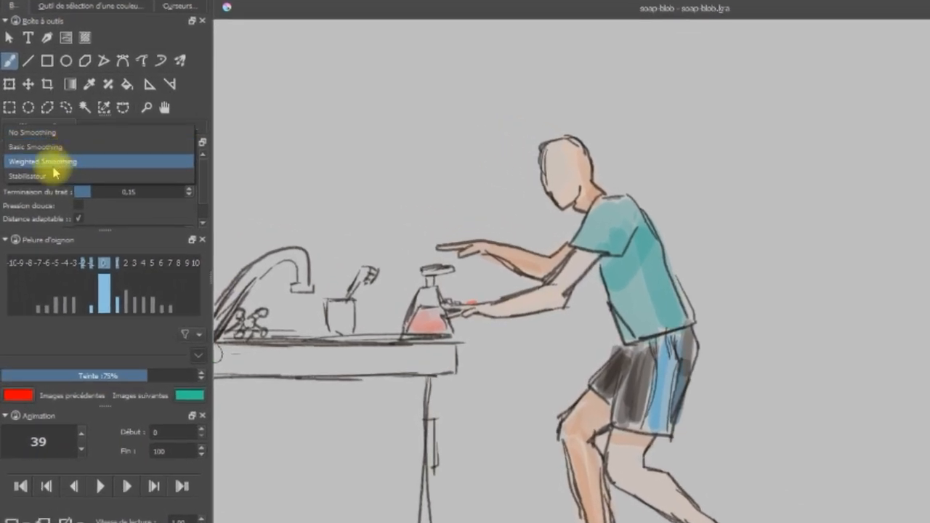
{"action": "left_click", "coordinate": [40, 176]}
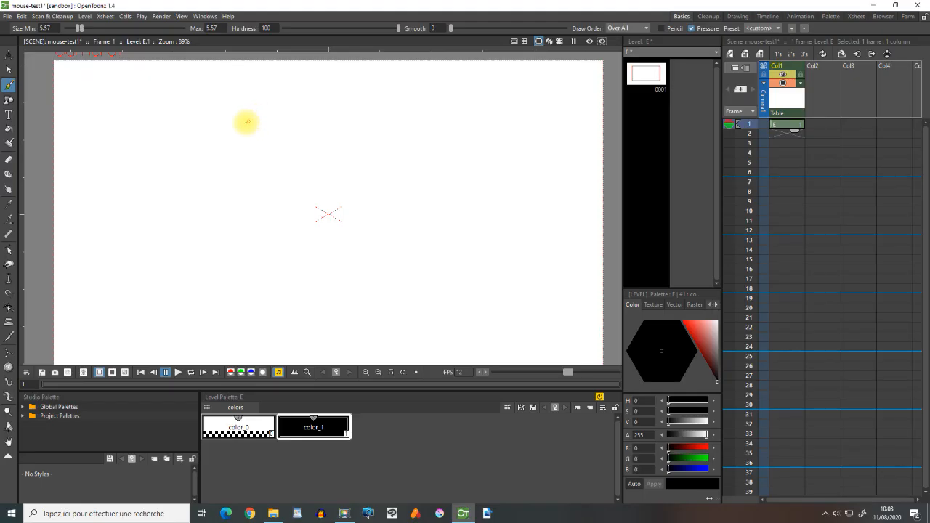
In OpenToonz, draw test ovals with the brush's Smooth value at 0, 10 and a much higher setting
{"action": "mouse_move", "coordinate": [245, 121]}
{"action": "left_mouse_down"}
{"action": "mouse_move", "coordinate": [210, 161]}
{"action": "mouse_move", "coordinate": [231, 274]}
{"action": "mouse_move", "coordinate": [445, 276]}
{"action": "mouse_move", "coordinate": [406, 108]}
{"action": "mouse_move", "coordinate": [264, 106]}
{"action": "mouse_move", "coordinate": [238, 128]}
{"action": "left_mouse_up"}
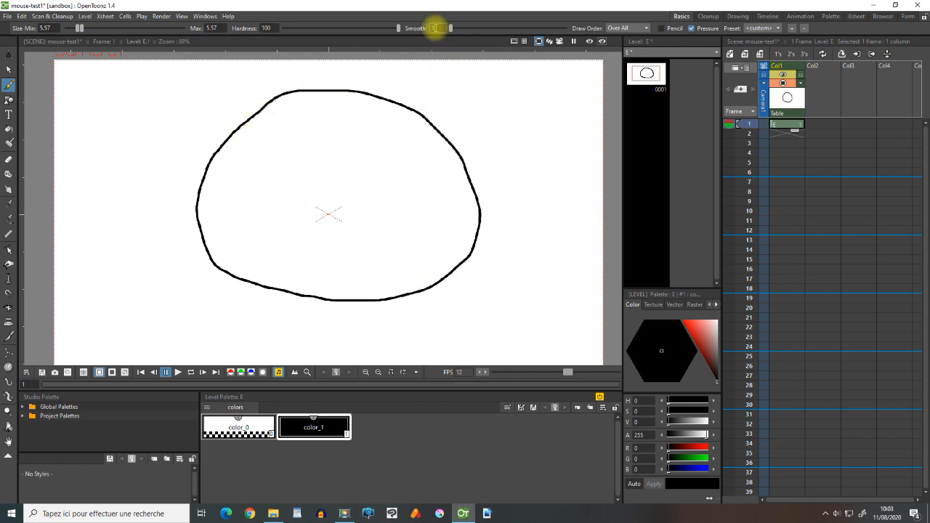
{"action": "mouse_move", "coordinate": [255, 138]}
{"action": "left_mouse_down"}
{"action": "mouse_move", "coordinate": [220, 176]}
{"action": "mouse_move", "coordinate": [201, 226]}
{"action": "mouse_move", "coordinate": [232, 285]}
{"action": "mouse_move", "coordinate": [319, 329]}
{"action": "mouse_move", "coordinate": [473, 315]}
{"action": "mouse_move", "coordinate": [492, 201]}
{"action": "mouse_move", "coordinate": [390, 128]}
{"action": "mouse_move", "coordinate": [299, 120]}
{"action": "mouse_move", "coordinate": [254, 138]}
{"action": "left_mouse_up"}
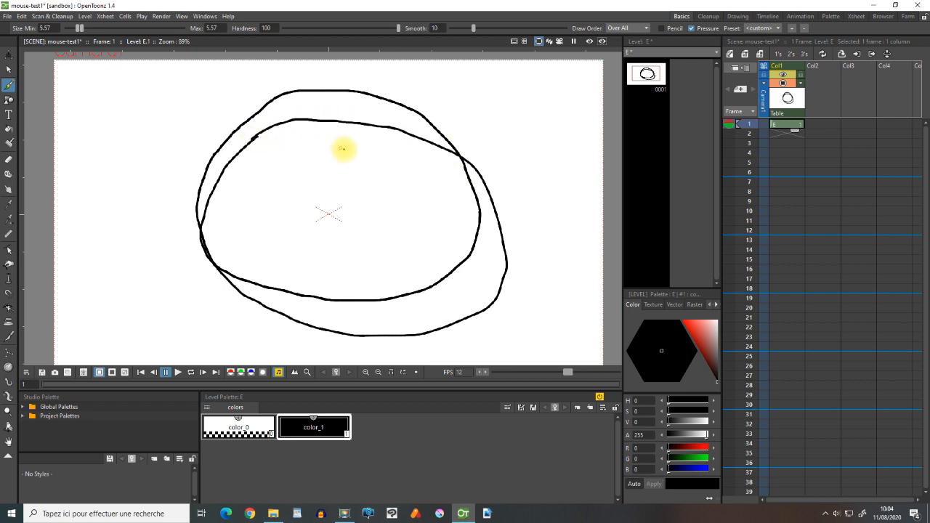
{"action": "left_click_drag", "start_coordinate": [473, 28], "coordinate": [566, 28]}
{"action": "mouse_move", "coordinate": [270, 172]}
{"action": "left_mouse_down"}
{"action": "mouse_move", "coordinate": [254, 183]}
{"action": "mouse_move", "coordinate": [201, 270]}
{"action": "mouse_move", "coordinate": [289, 357]}
{"action": "mouse_move", "coordinate": [447, 356]}
{"action": "mouse_move", "coordinate": [504, 251]}
{"action": "mouse_move", "coordinate": [421, 170]}
{"action": "mouse_move", "coordinate": [300, 155]}
{"action": "left_mouse_up"}
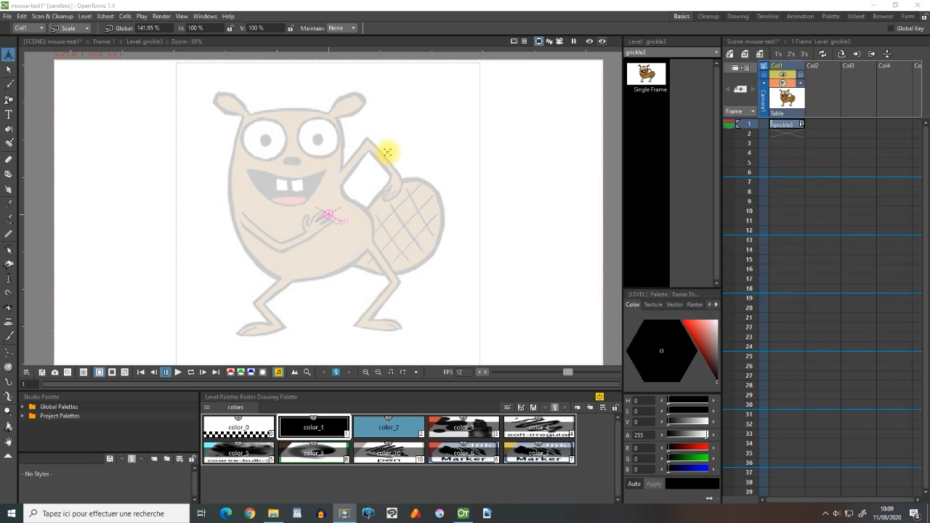
Create a Toonz Vector Level named AM at frame 1 of Col2
{"action": "left_click", "coordinate": [824, 127]}
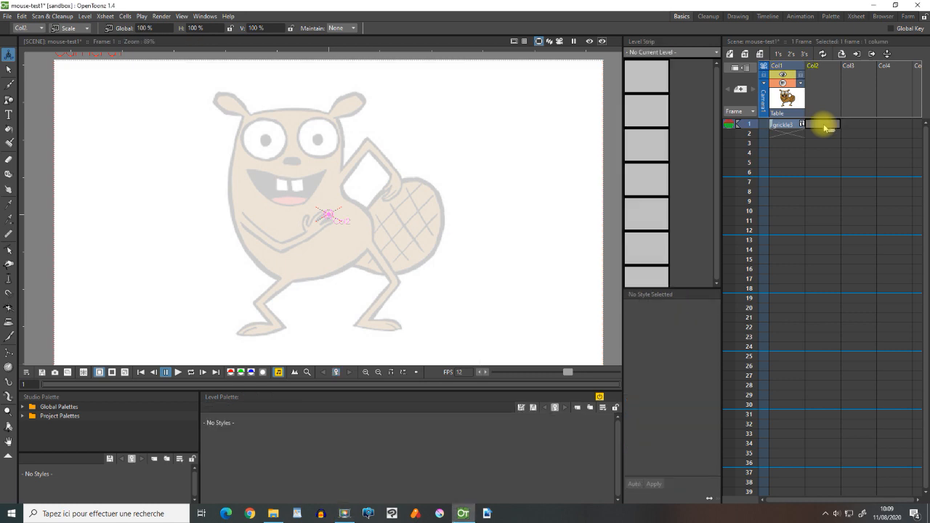
{"action": "left_click", "coordinate": [729, 55]}
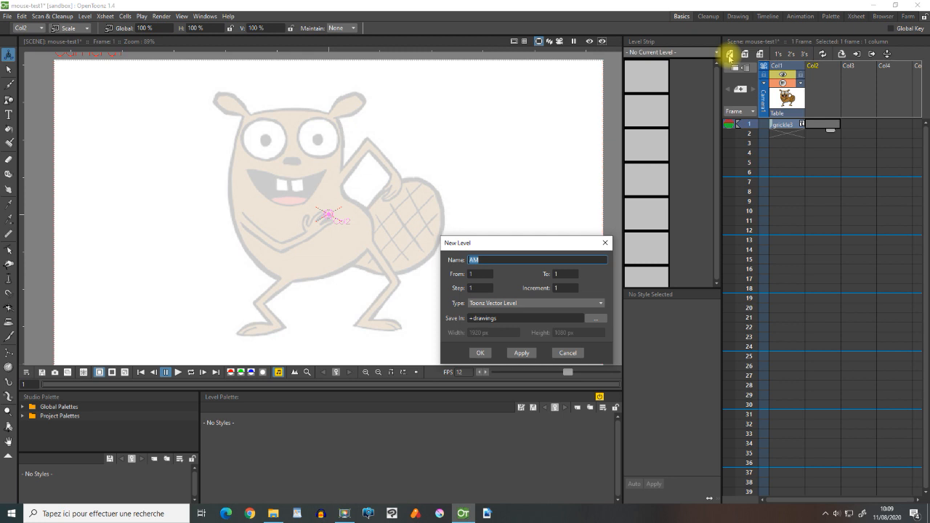
{"action": "left_click", "coordinate": [483, 354]}
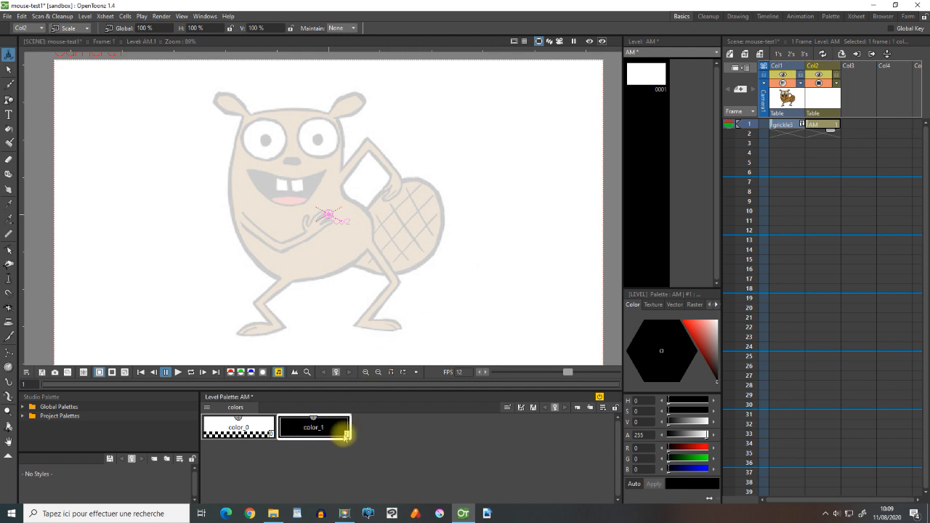
Set the brush's minimum and maximum size to 1.96 and trace the beaver's left ear on the AM level
{"action": "left_click", "coordinate": [10, 86]}
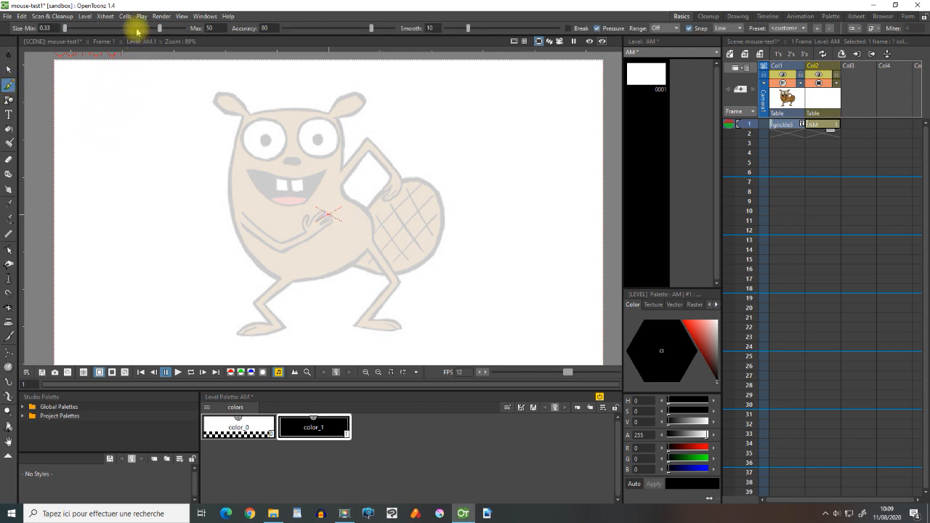
{"action": "left_click_drag", "start_coordinate": [153, 27], "coordinate": [68, 26]}
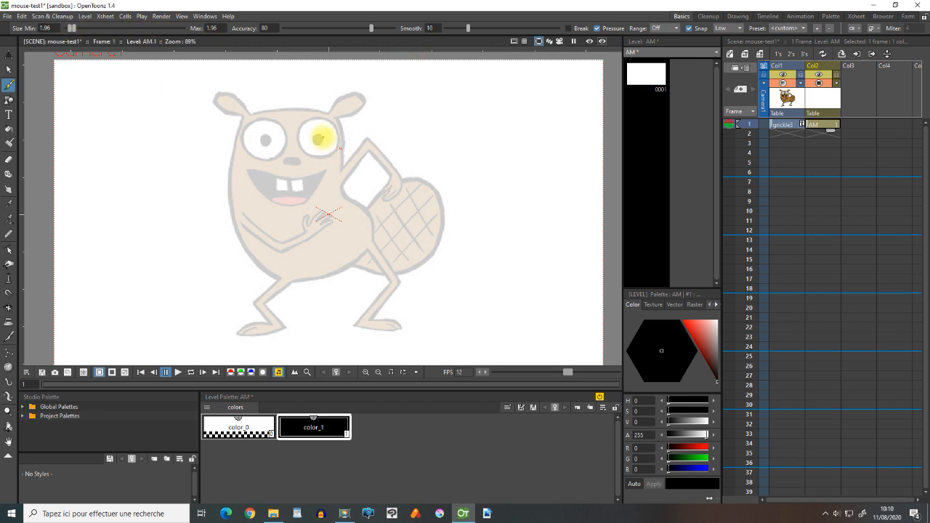
{"action": "mouse_move", "coordinate": [235, 96]}
{"action": "left_mouse_down"}
{"action": "mouse_move", "coordinate": [216, 95]}
{"action": "mouse_move", "coordinate": [222, 118]}
{"action": "left_mouse_up"}
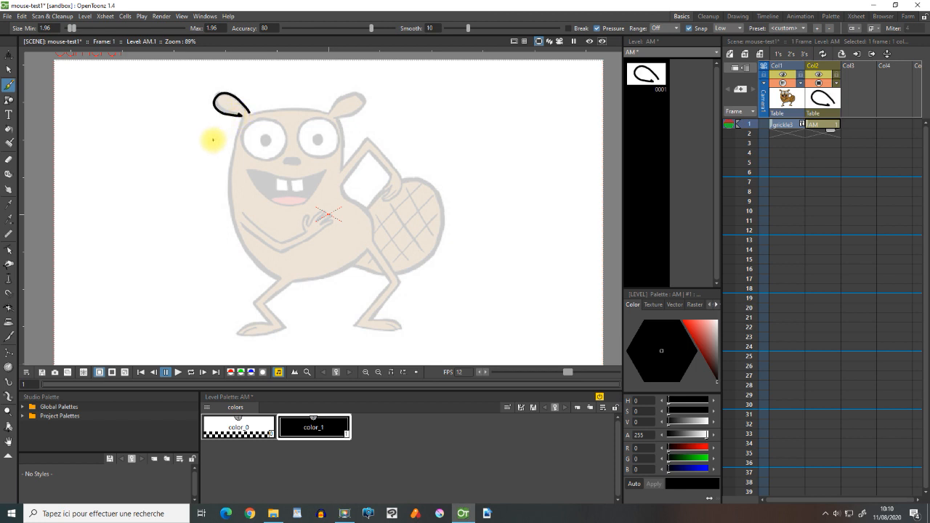
Undo the left ear outline and try retracing the ear with the brush's minimum and maximum size set to 2
{"action": "key", "text": "ctrl+z"}
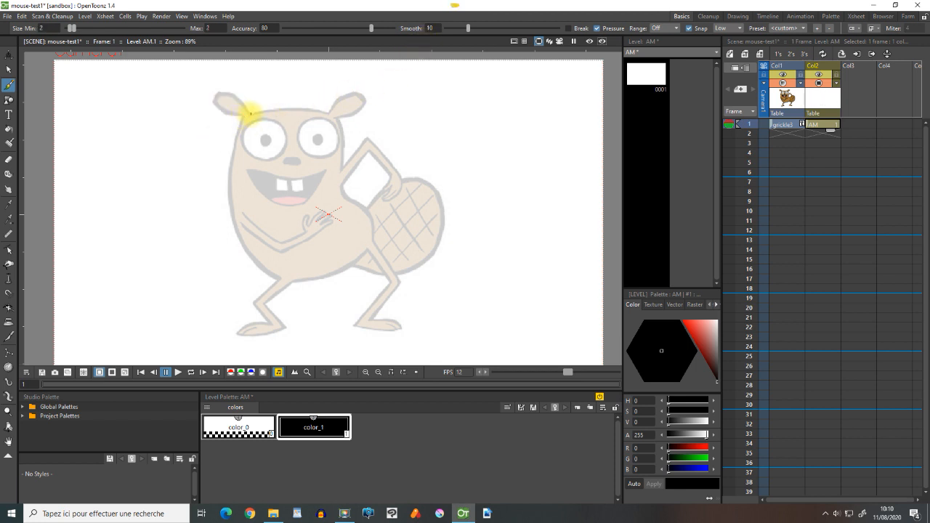
{"action": "mouse_move", "coordinate": [250, 113]}
{"action": "left_mouse_down"}
{"action": "mouse_move", "coordinate": [214, 95]}
{"action": "mouse_move", "coordinate": [250, 115]}
{"action": "mouse_move", "coordinate": [290, 106]}
{"action": "mouse_move", "coordinate": [329, 115]}
{"action": "left_mouse_up"}
{"action": "key", "text": "ctrl+z"}
{"action": "key", "text": "ctrl+z"}
Set the brush's Smooth value to 20 and trace the beaver's head, nose, mouth, body, limbs and tail outline on the AM level
{"action": "left_click", "coordinate": [430, 28]}
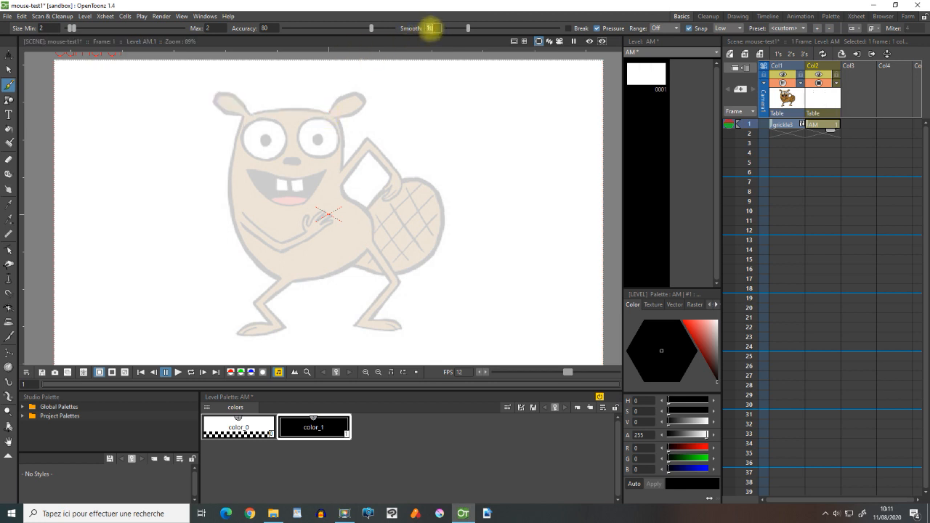
{"action": "mouse_move", "coordinate": [249, 114]}
{"action": "left_mouse_down"}
{"action": "mouse_move", "coordinate": [224, 94]}
{"action": "mouse_move", "coordinate": [224, 108]}
{"action": "mouse_move", "coordinate": [258, 116]}
{"action": "mouse_move", "coordinate": [276, 104]}
{"action": "mouse_move", "coordinate": [329, 114]}
{"action": "mouse_move", "coordinate": [359, 92]}
{"action": "mouse_move", "coordinate": [338, 119]}
{"action": "mouse_move", "coordinate": [343, 171]}
{"action": "mouse_move", "coordinate": [371, 140]}
{"action": "mouse_move", "coordinate": [397, 174]}
{"action": "mouse_move", "coordinate": [381, 201]}
{"action": "mouse_move", "coordinate": [394, 198]}
{"action": "left_mouse_up"}
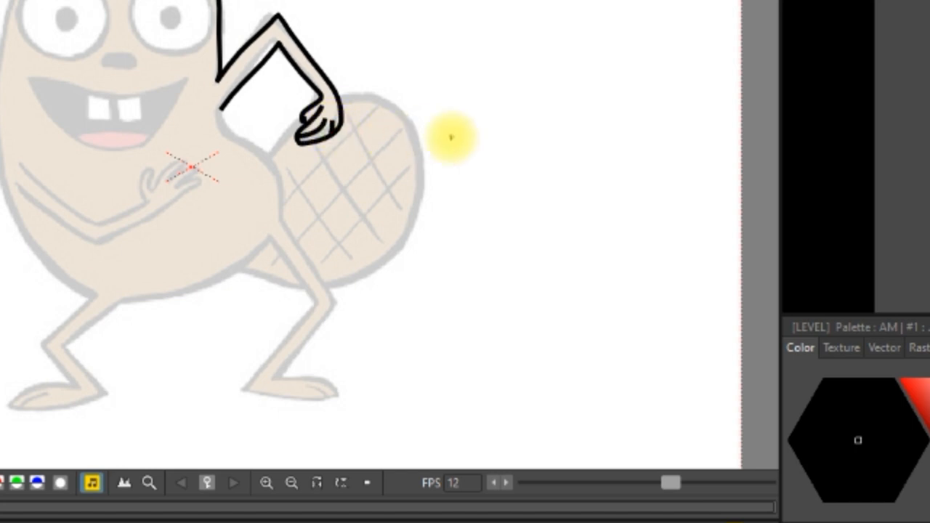
{"action": "mouse_move", "coordinate": [223, 109]}
{"action": "left_mouse_down"}
{"action": "mouse_move", "coordinate": [239, 143]}
{"action": "mouse_move", "coordinate": [276, 173]}
{"action": "left_mouse_up"}
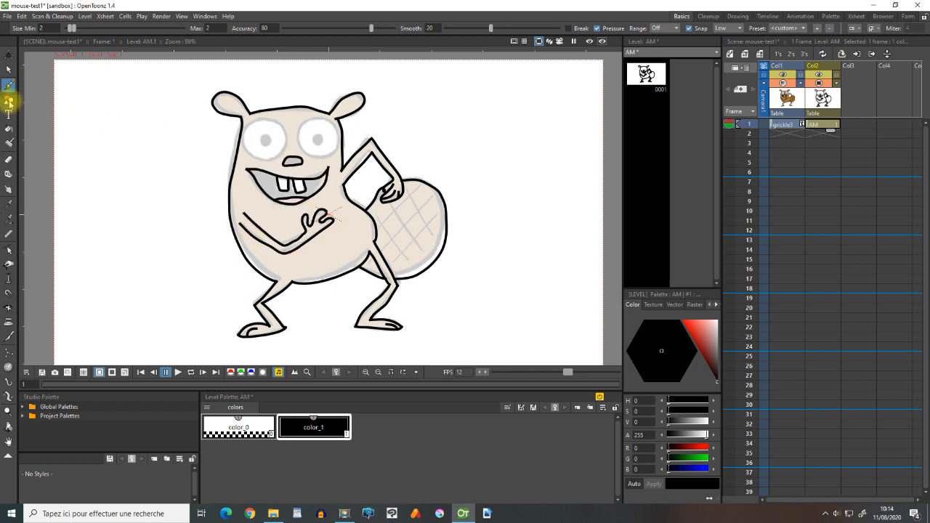
Draw circles for both eyes and pupils with the Geometric tool's Circle shape at size 2
{"action": "left_click", "coordinate": [9, 102]}
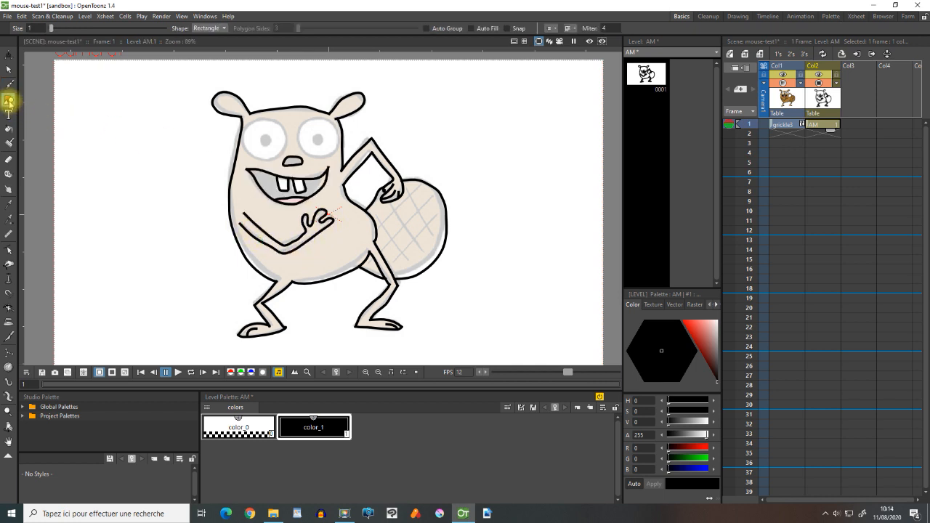
{"action": "left_click", "coordinate": [224, 28]}
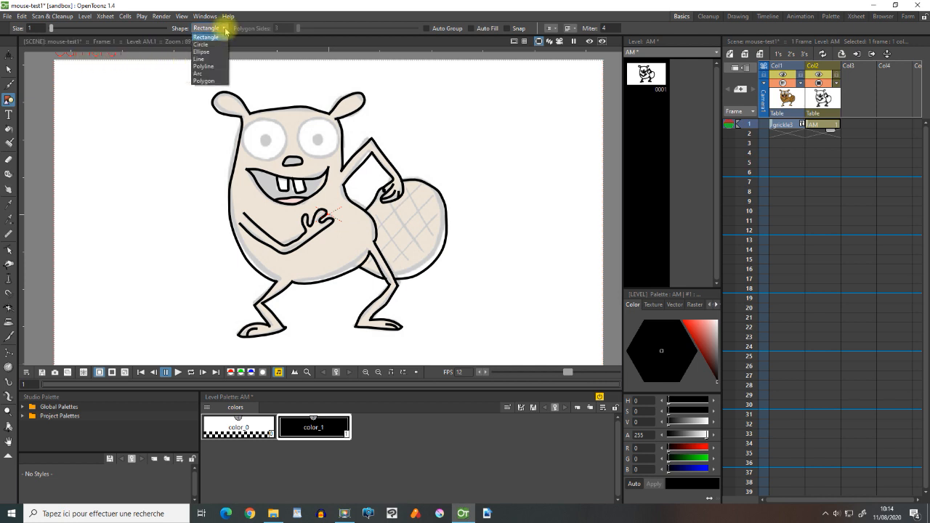
{"action": "left_click", "coordinate": [201, 44]}
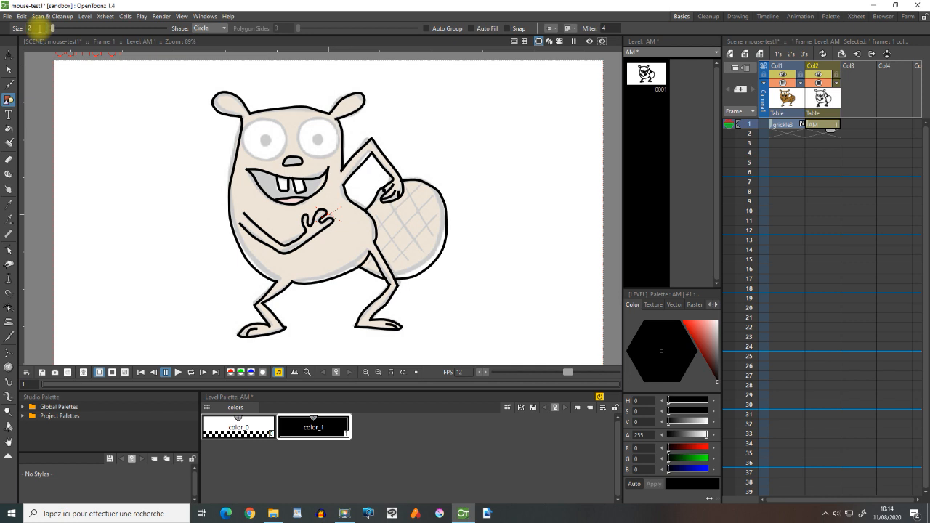
{"action": "left_click_drag", "start_coordinate": [266, 140], "coordinate": [315, 149]}
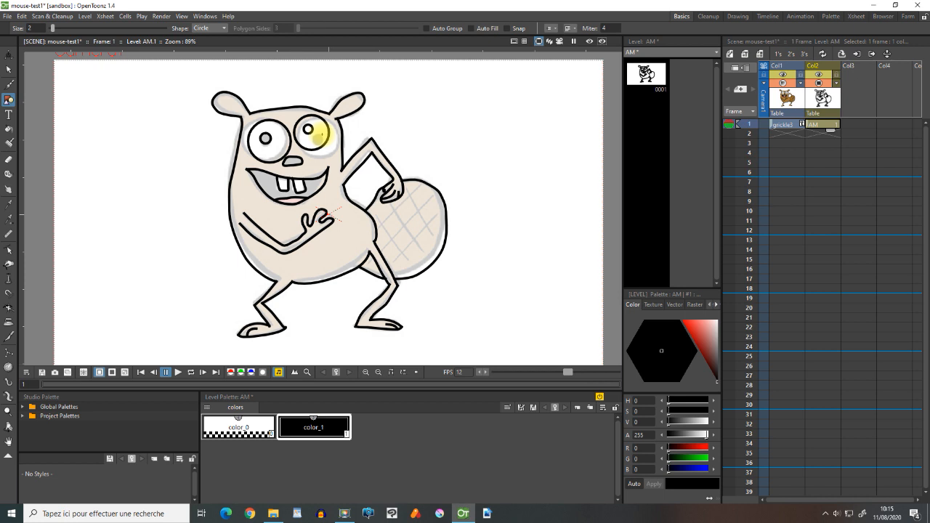
Reposition and resize the eye and pupil circles over the reference with the Selection tool, and adjust the nose outline
{"action": "left_click", "coordinate": [8, 69]}
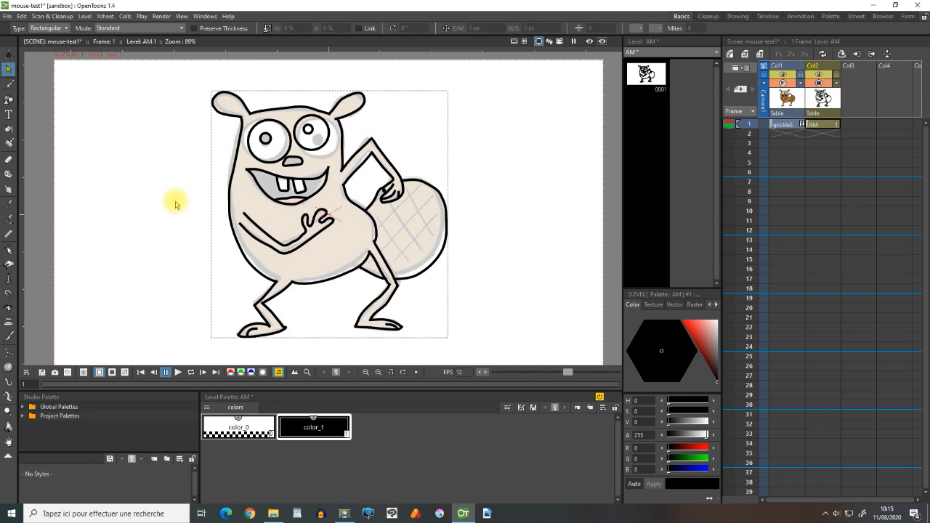
{"action": "left_click", "coordinate": [280, 125]}
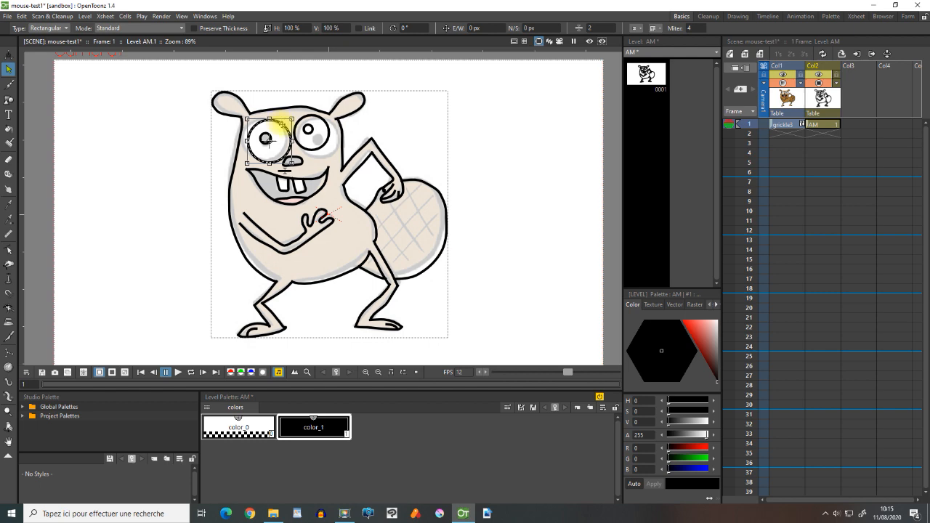
{"action": "scroll", "coordinate": [280, 125], "scroll_direction": "up", "scroll_amount": 5}
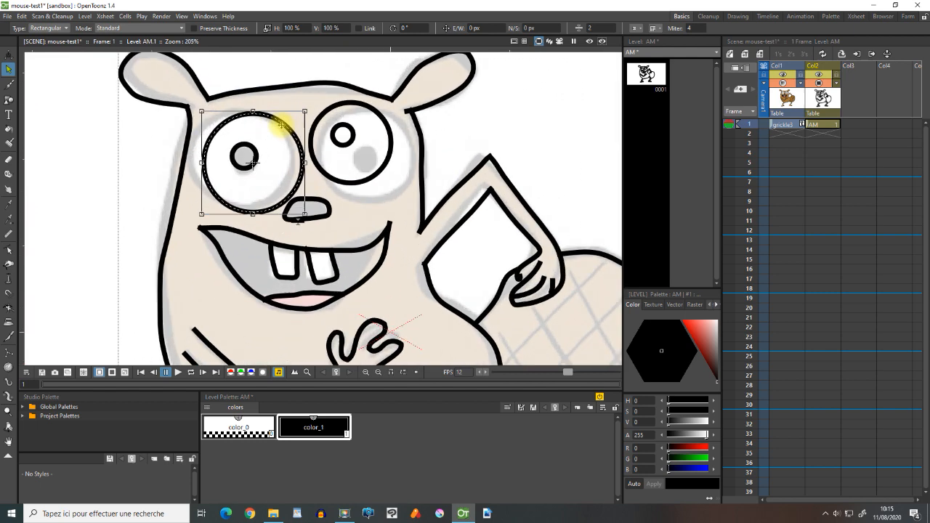
{"action": "scroll", "coordinate": [281, 125], "scroll_direction": "up", "scroll_amount": 1}
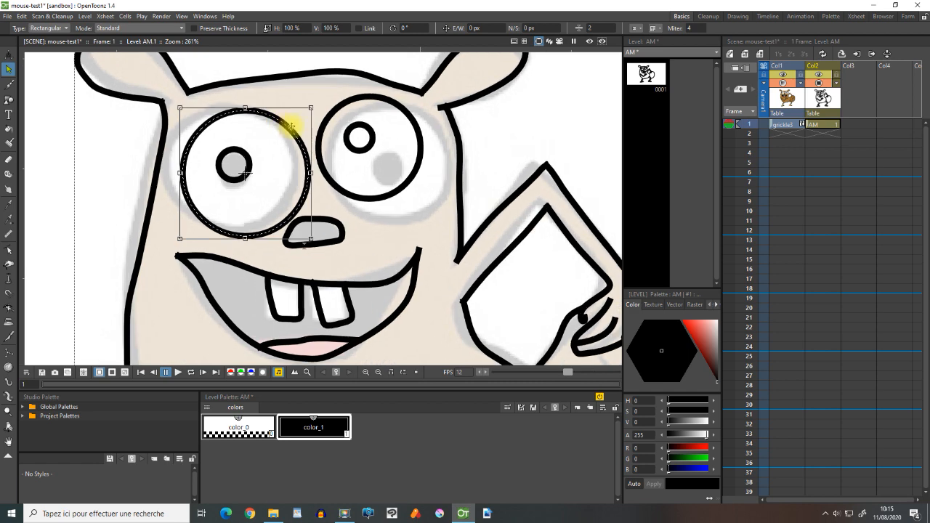
{"action": "left_click_drag", "start_coordinate": [246, 173], "coordinate": [227, 171]}
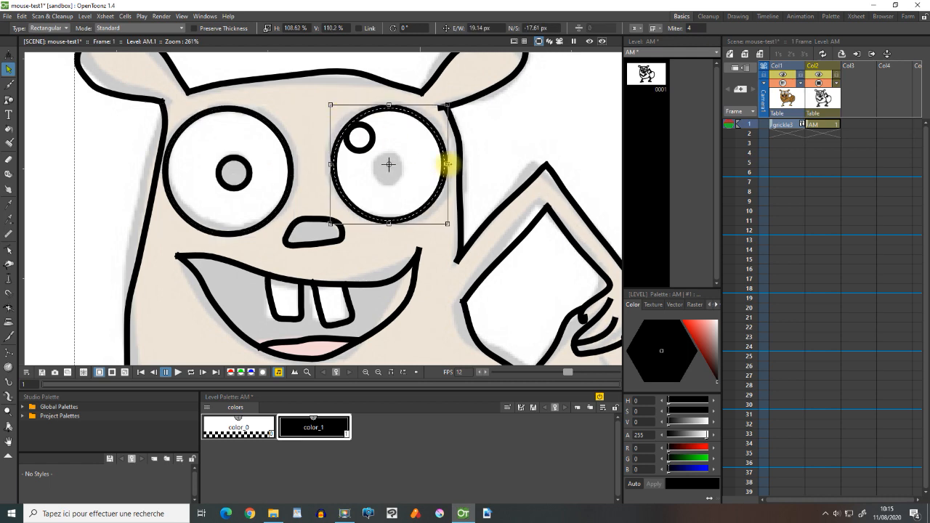
{"action": "left_click_drag", "start_coordinate": [448, 164], "coordinate": [451, 165]}
{"action": "left_click_drag", "start_coordinate": [389, 223], "coordinate": [389, 225]}
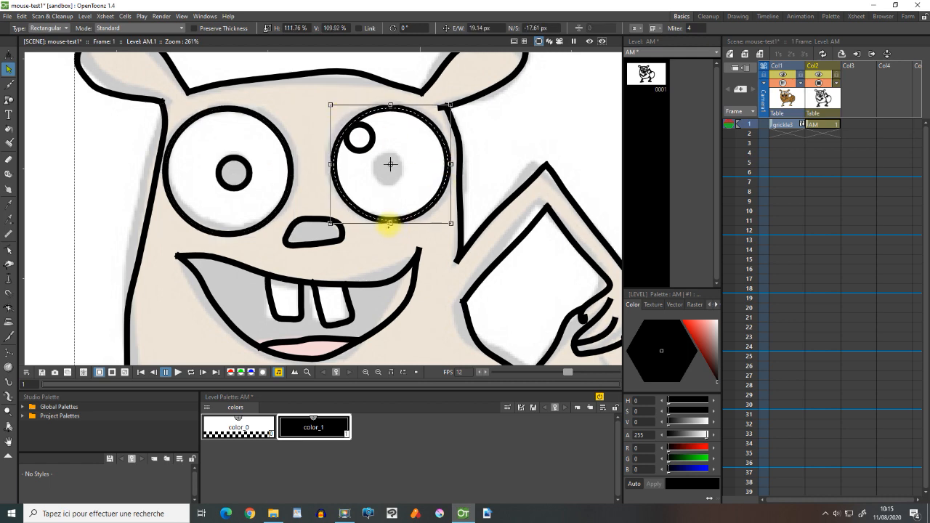
{"action": "left_click", "coordinate": [336, 241]}
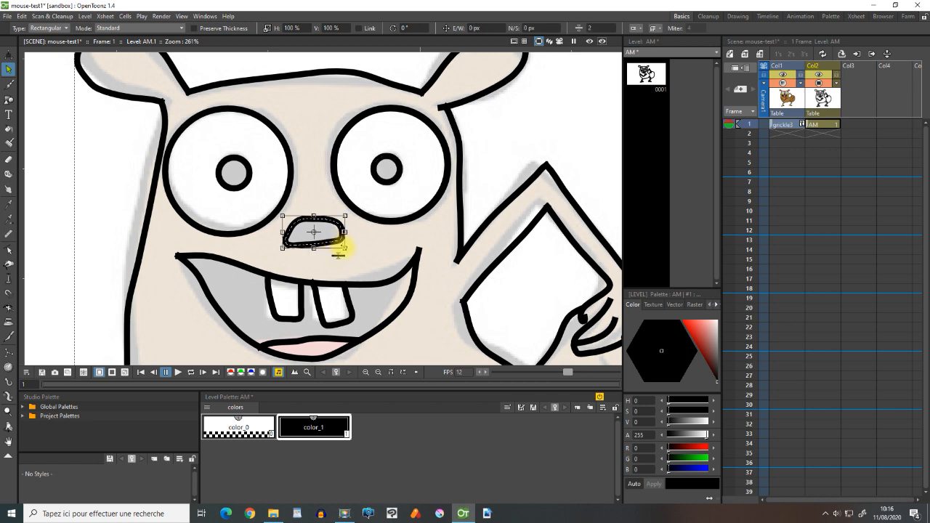
{"action": "mouse_move", "coordinate": [347, 251]}
{"action": "left_mouse_down"}
{"action": "mouse_move", "coordinate": [354, 248]}
{"action": "mouse_move", "coordinate": [334, 264]}
{"action": "left_mouse_up"}
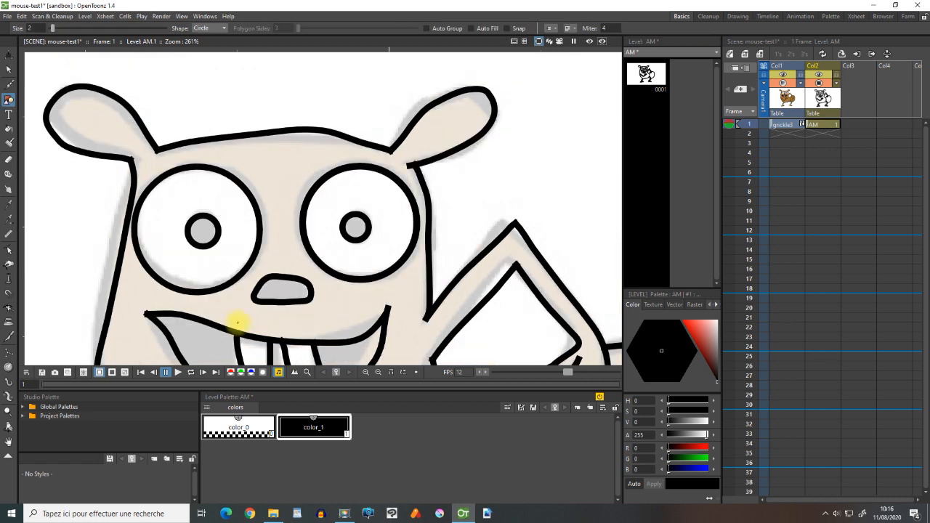
Adjust the curve of the lower forearm line on the arm across the belly with the Control Point Editor
{"action": "mouse_move", "coordinate": [238, 322]}
{"action": "left_mouse_down"}
{"action": "mouse_move", "coordinate": [307, 214]}
{"action": "mouse_move", "coordinate": [303, 191]}
{"action": "left_mouse_up"}
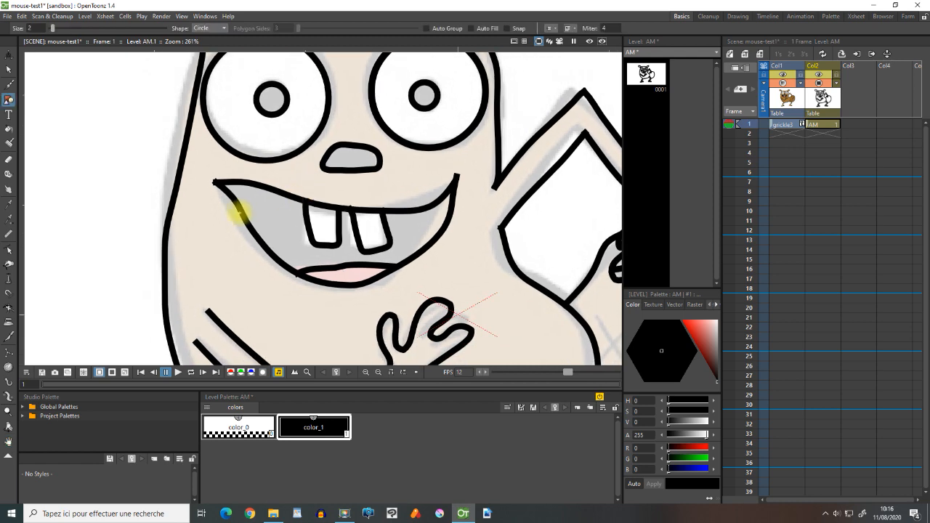
{"action": "key", "text": "space"}
{"action": "left_click_drag", "start_coordinate": [322, 266], "coordinate": [312, 139]}
{"action": "left_click_drag", "start_coordinate": [391, 245], "coordinate": [292, 239]}
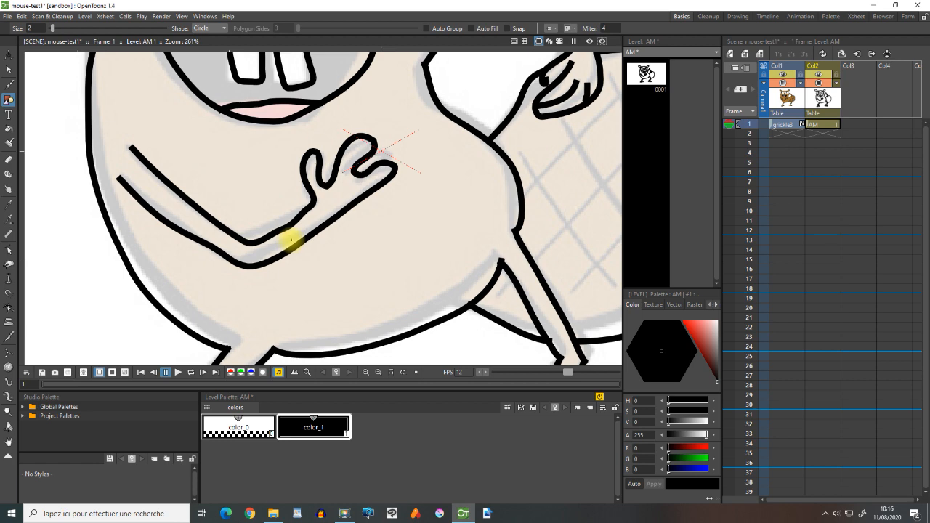
{"action": "scroll", "coordinate": [290, 240], "scroll_direction": "up", "scroll_amount": 2}
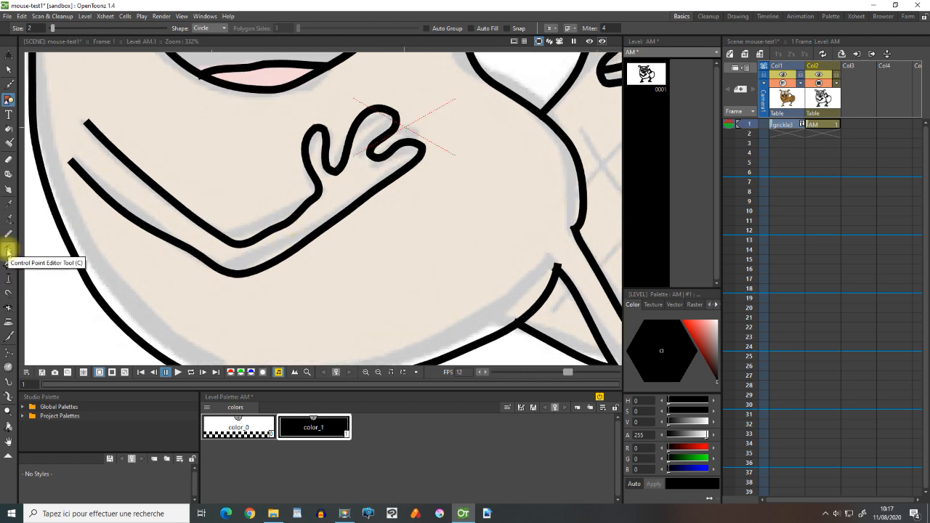
{"action": "left_click", "coordinate": [8, 251]}
{"action": "left_click", "coordinate": [289, 225]}
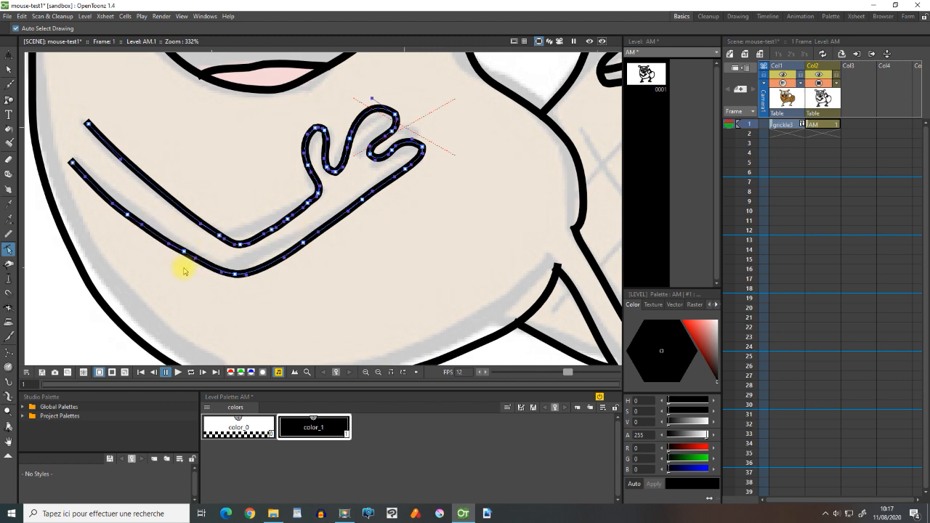
{"action": "mouse_move", "coordinate": [169, 247]}
{"action": "left_mouse_down"}
{"action": "mouse_move", "coordinate": [178, 234]}
{"action": "mouse_move", "coordinate": [173, 263]}
{"action": "mouse_move", "coordinate": [162, 242]}
{"action": "left_mouse_up"}
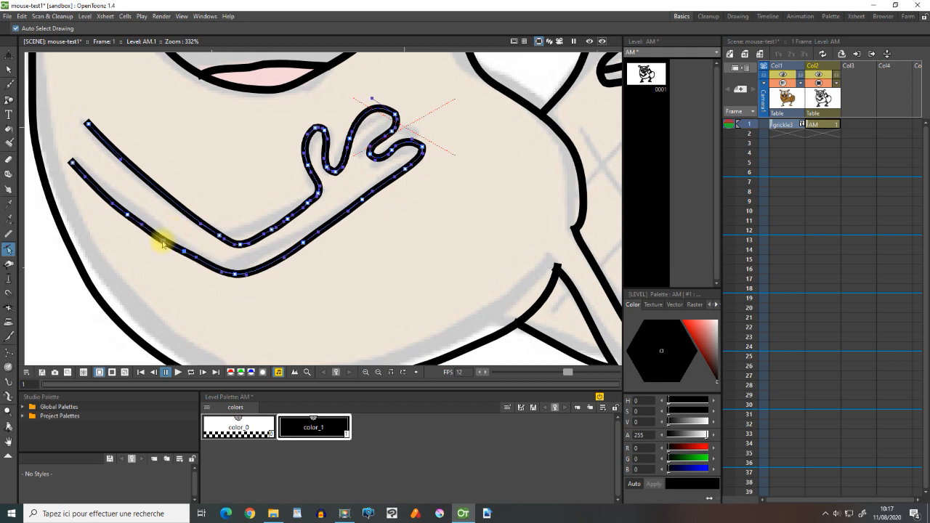
Delete the end control point of the upper arm line and extend the remaining end to the reference arm's starting point
{"action": "left_click_drag", "start_coordinate": [101, 112], "coordinate": [80, 135]}
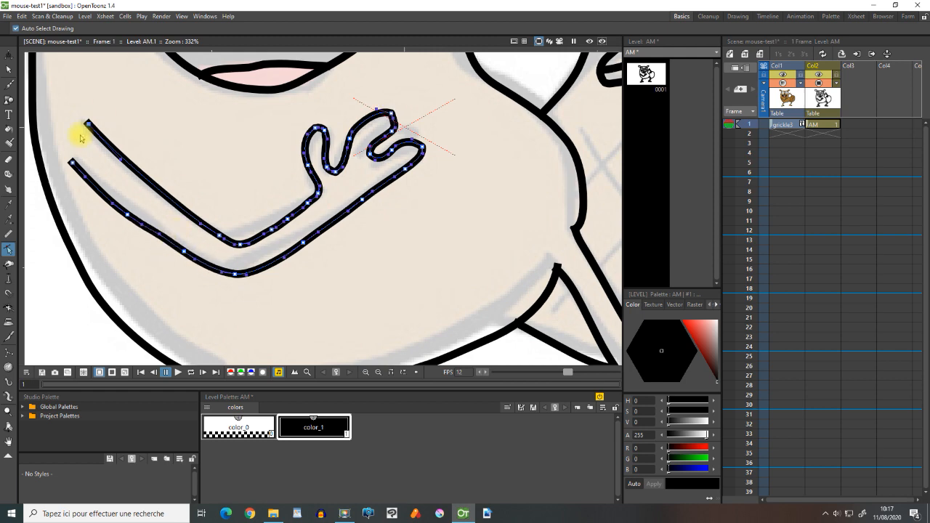
{"action": "key", "text": "Delete"}
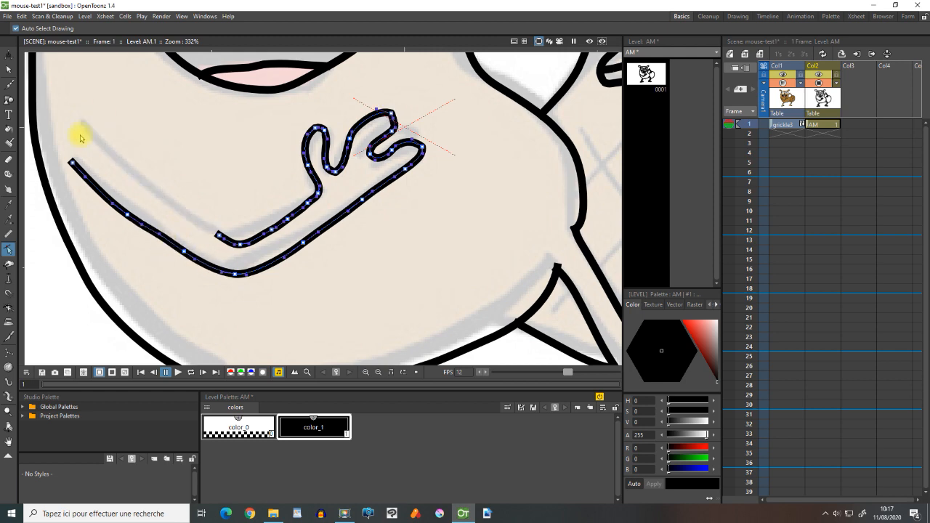
{"action": "left_click_drag", "start_coordinate": [215, 239], "coordinate": [80, 122]}
Bend the upper arm line and its elbow toward the reference with the Pinch tool
{"action": "left_click", "coordinate": [9, 267]}
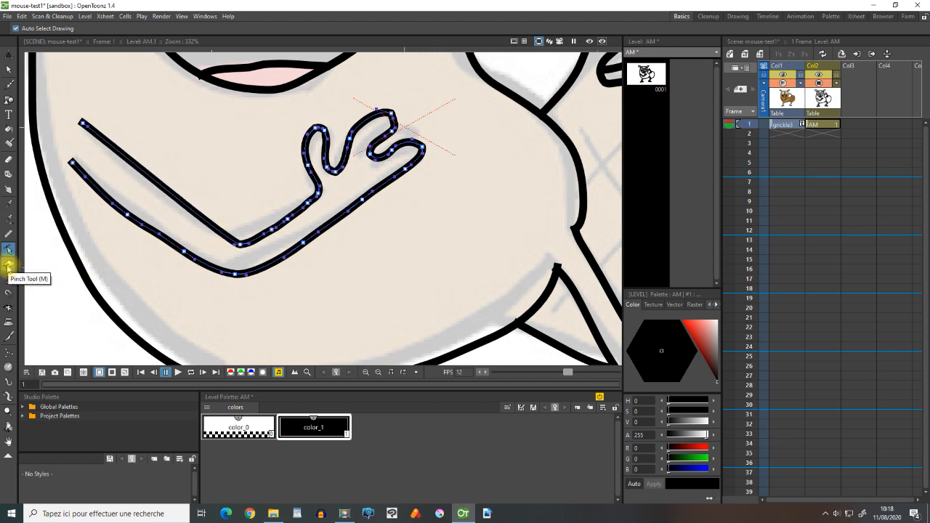
{"action": "left_click", "coordinate": [9, 267]}
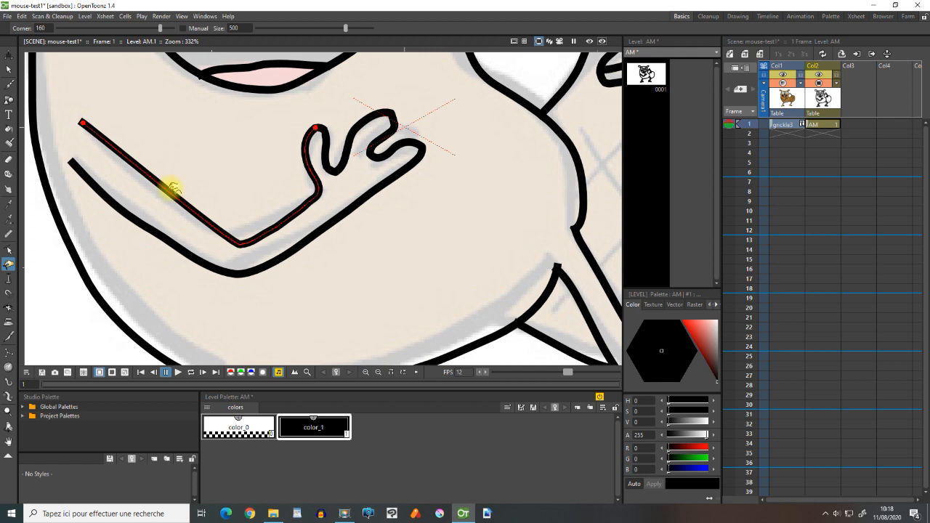
{"action": "left_click_drag", "start_coordinate": [167, 191], "coordinate": [167, 192]}
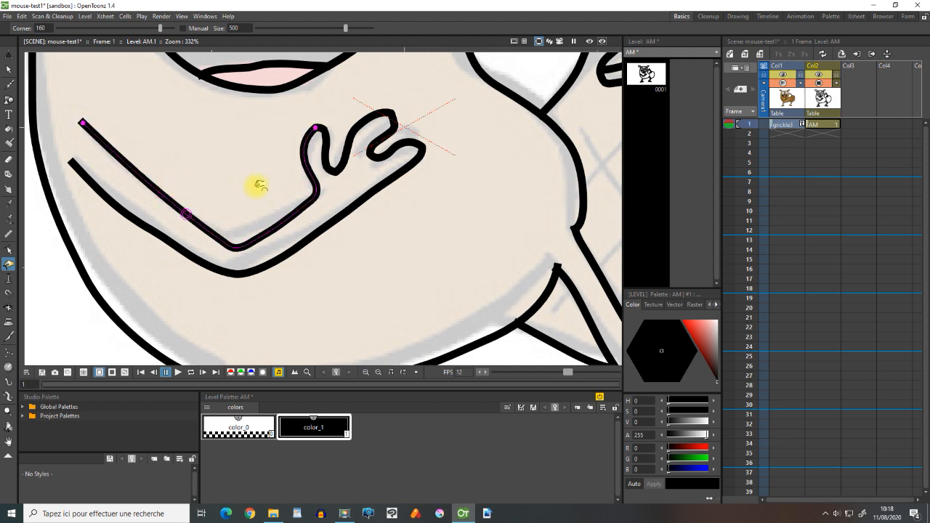
{"action": "left_click_drag", "start_coordinate": [239, 241], "coordinate": [239, 234]}
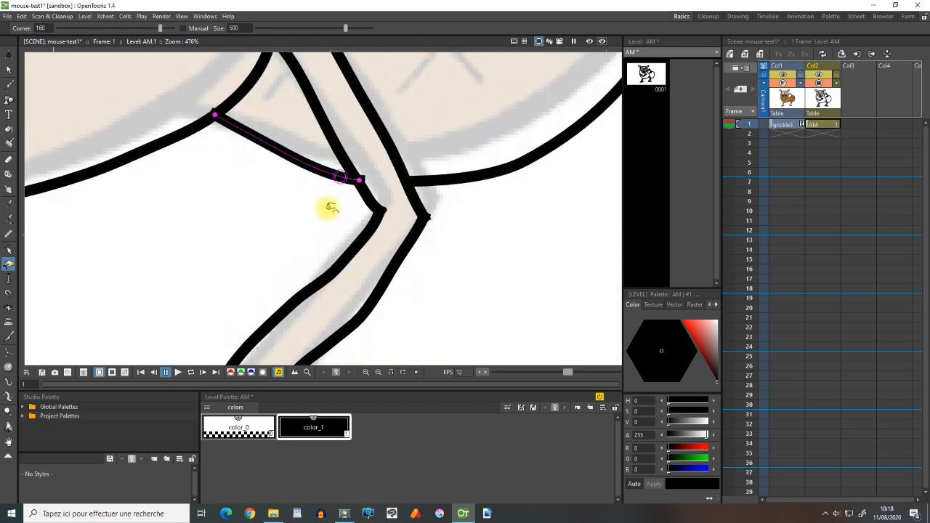
Move the end point of the tail's short lower line with the Control Point Editor so it meets the right leg cleanly
{"action": "left_click", "coordinate": [8, 249]}
{"action": "left_click", "coordinate": [360, 180]}
{"action": "left_click_drag", "start_coordinate": [361, 181], "coordinate": [354, 180]}
Smooth the bump in the outer line of the right lower leg with the Iron tool
{"action": "scroll", "coordinate": [351, 283], "scroll_direction": "down", "scroll_amount": 3}
{"action": "key", "text": "space"}
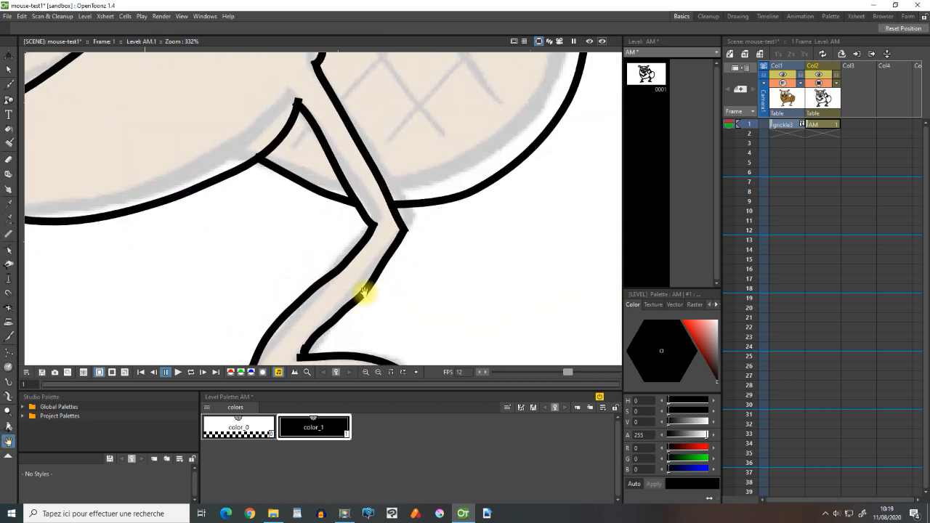
{"action": "left_click_drag", "start_coordinate": [363, 311], "coordinate": [354, 245]}
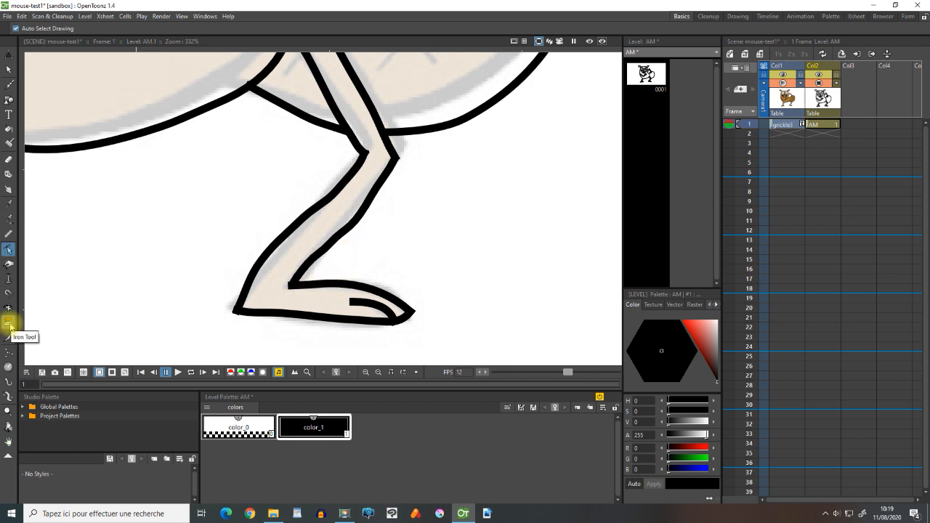
{"action": "left_click", "coordinate": [10, 324]}
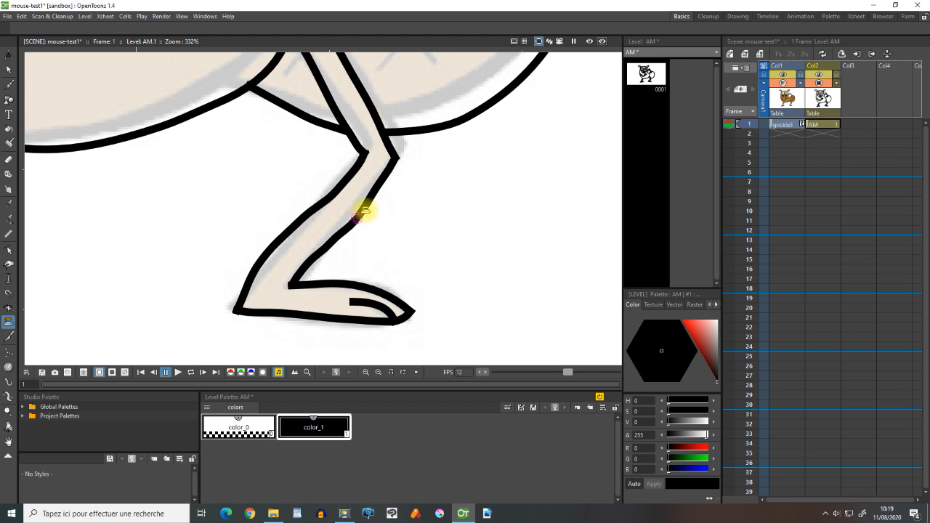
{"action": "mouse_move", "coordinate": [377, 192]}
{"action": "left_mouse_down"}
{"action": "mouse_move", "coordinate": [303, 262]}
{"action": "mouse_move", "coordinate": [347, 227]}
{"action": "left_mouse_up"}
Reshape the outer line of the right lower leg by moving its control points toward the reference
{"action": "left_click", "coordinate": [9, 250]}
{"action": "left_click", "coordinate": [304, 263]}
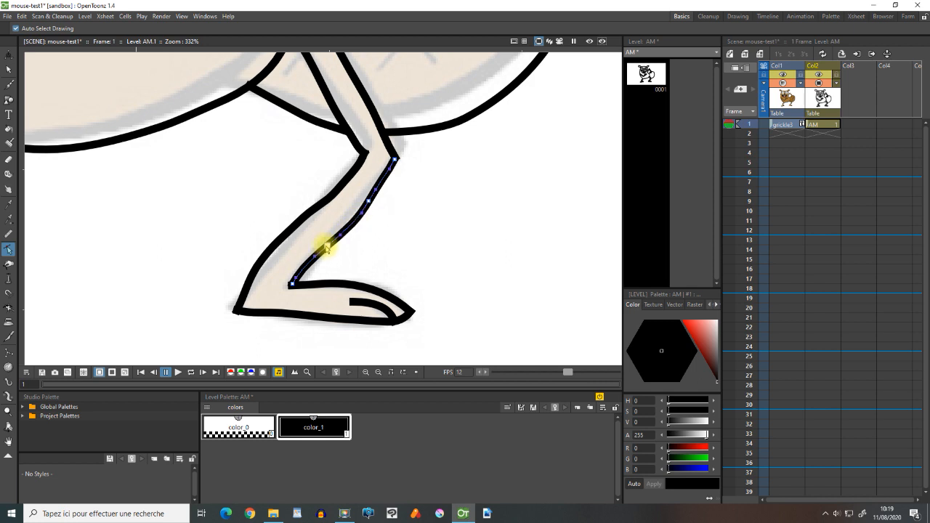
{"action": "left_click_drag", "start_coordinate": [328, 246], "coordinate": [329, 240]}
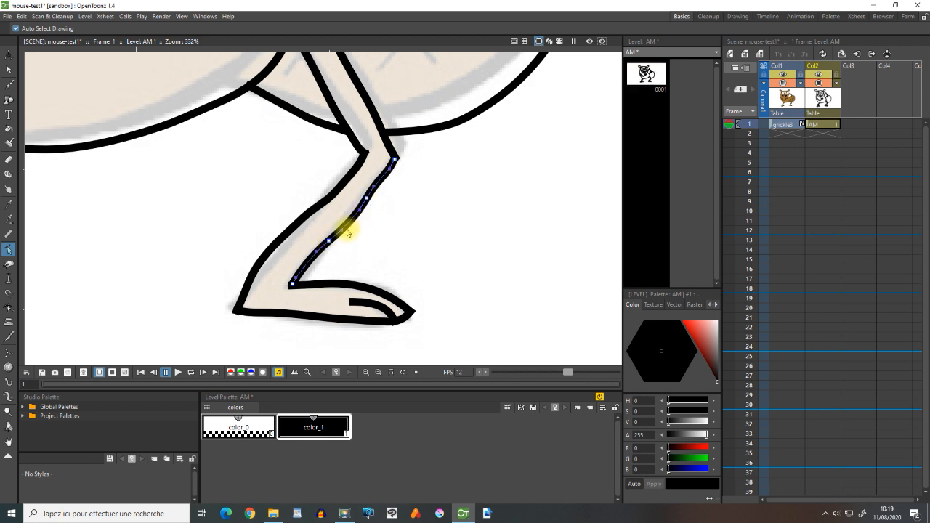
{"action": "left_click_drag", "start_coordinate": [345, 232], "coordinate": [355, 218]}
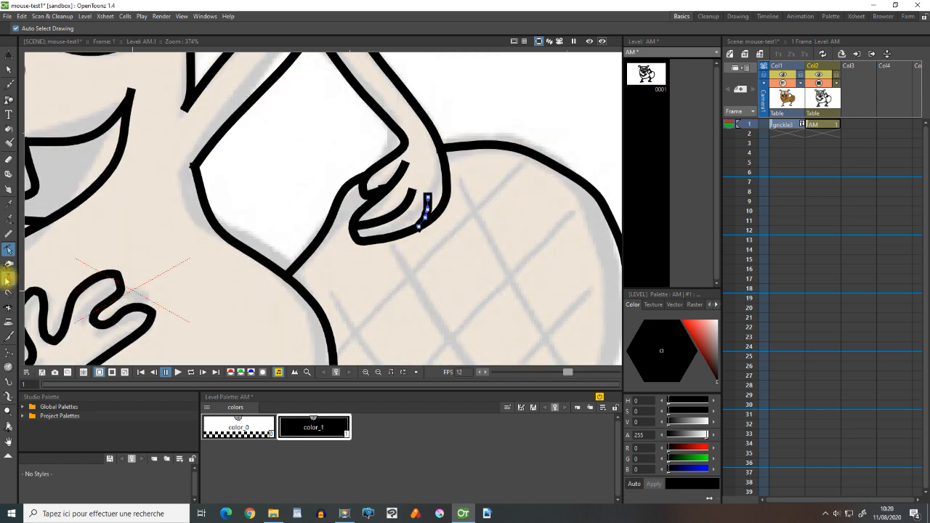
Use the Pump tool to thin the finger lines on the hip hand and thicken the tail's lower outer edge
{"action": "left_click_drag", "start_coordinate": [416, 183], "coordinate": [416, 188]}
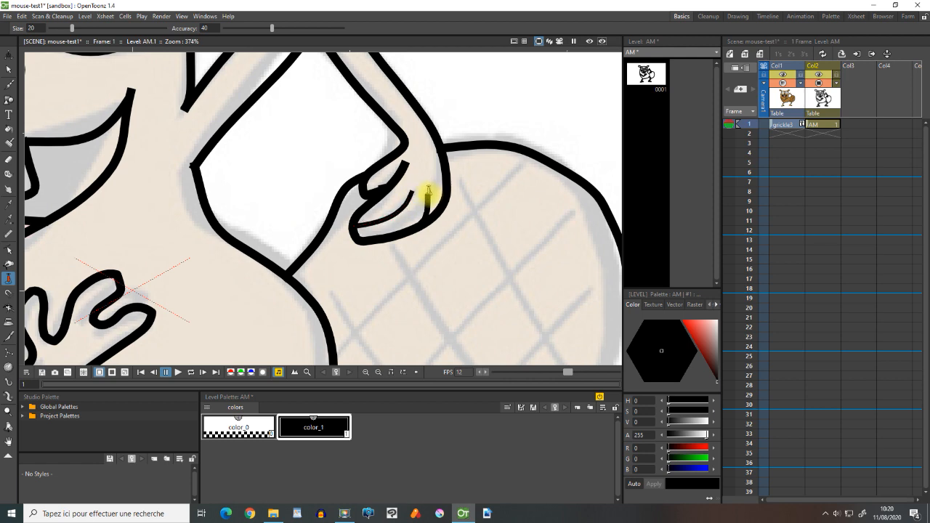
{"action": "scroll", "coordinate": [428, 190], "scroll_direction": "down", "scroll_amount": 5}
{"action": "left_click_drag", "start_coordinate": [477, 276], "coordinate": [480, 277]}
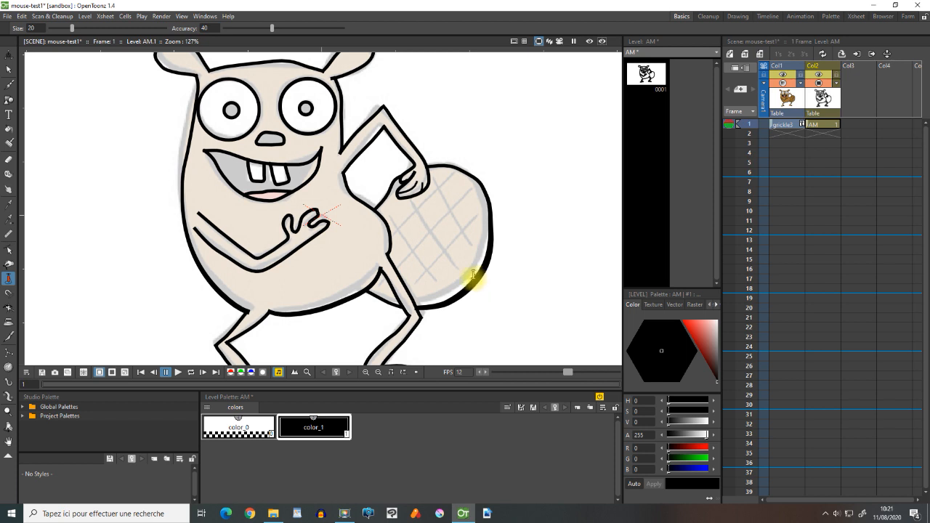
Try pulling the tail's outer line inward with the Magnet tool, and undo the deformation
{"action": "key", "text": "i"}
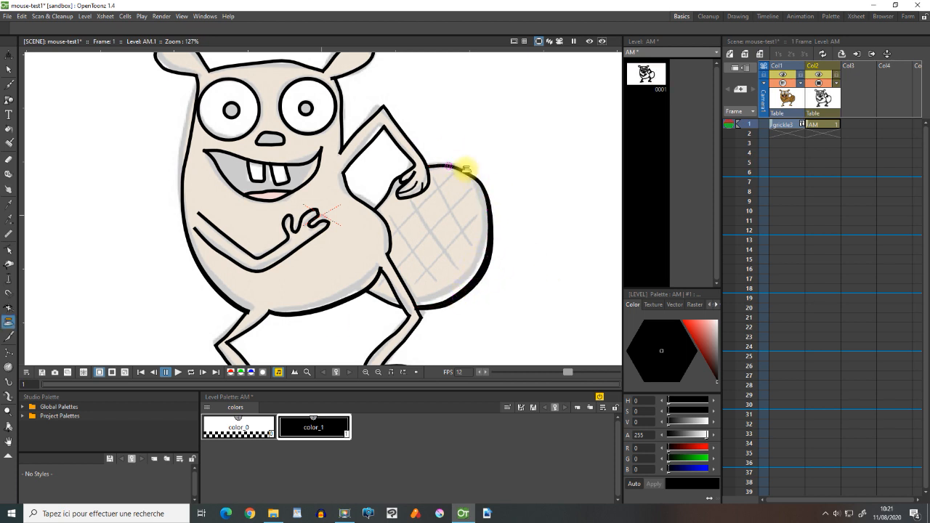
{"action": "left_click", "coordinate": [9, 293]}
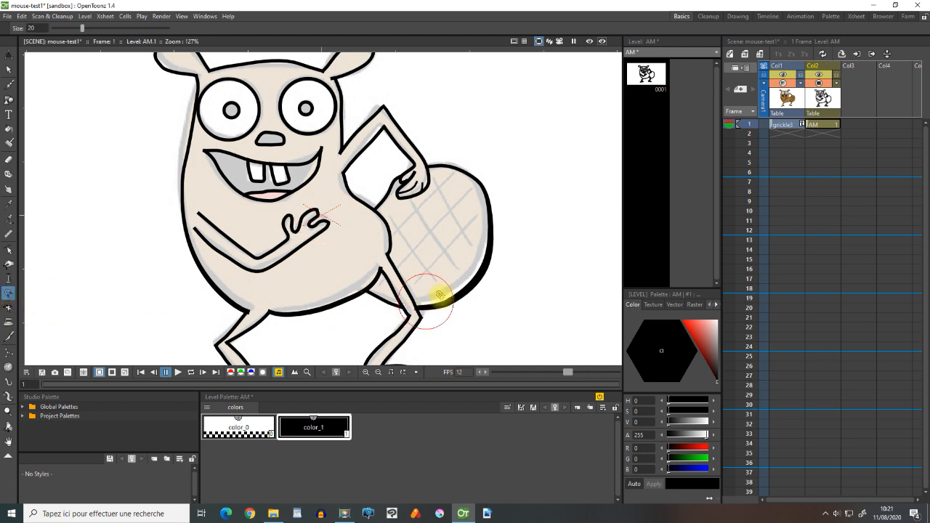
{"action": "mouse_move", "coordinate": [492, 288]}
{"action": "left_mouse_down"}
{"action": "mouse_move", "coordinate": [494, 251]}
{"action": "mouse_move", "coordinate": [454, 240]}
{"action": "left_mouse_up"}
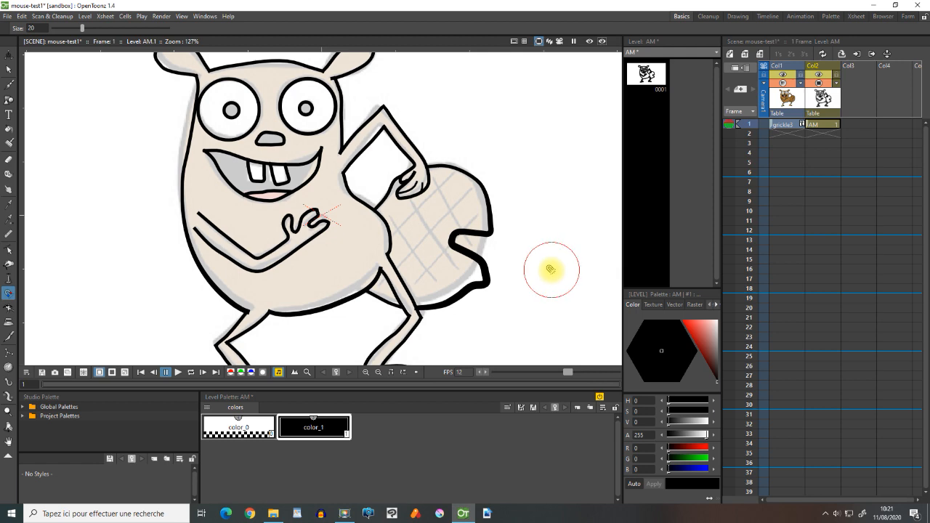
{"action": "key", "text": "ctrl+z"}
Examine which areas of the beaver are closed for filling by switching Fill Check on and off again
{"action": "key", "text": "s"}
{"action": "scroll", "coordinate": [367, 171], "scroll_direction": "down", "scroll_amount": 1}
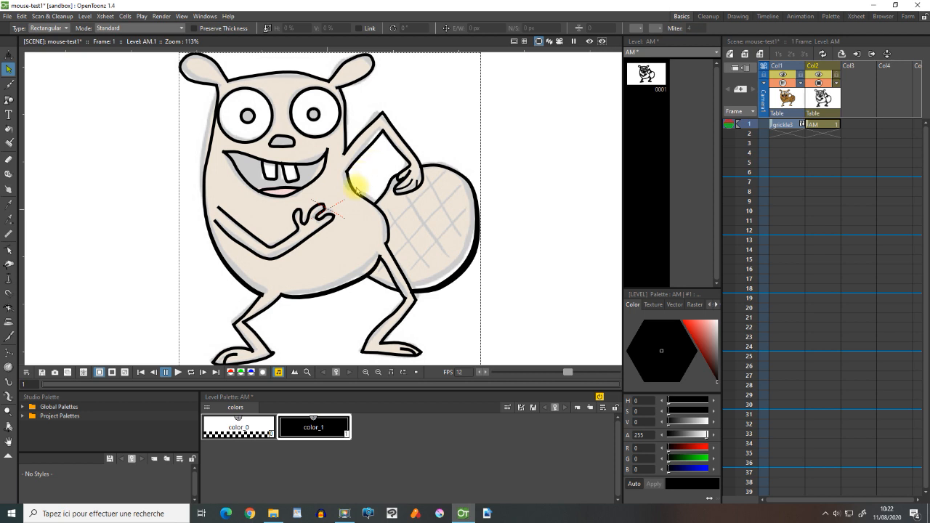
{"action": "left_click", "coordinate": [182, 15]}
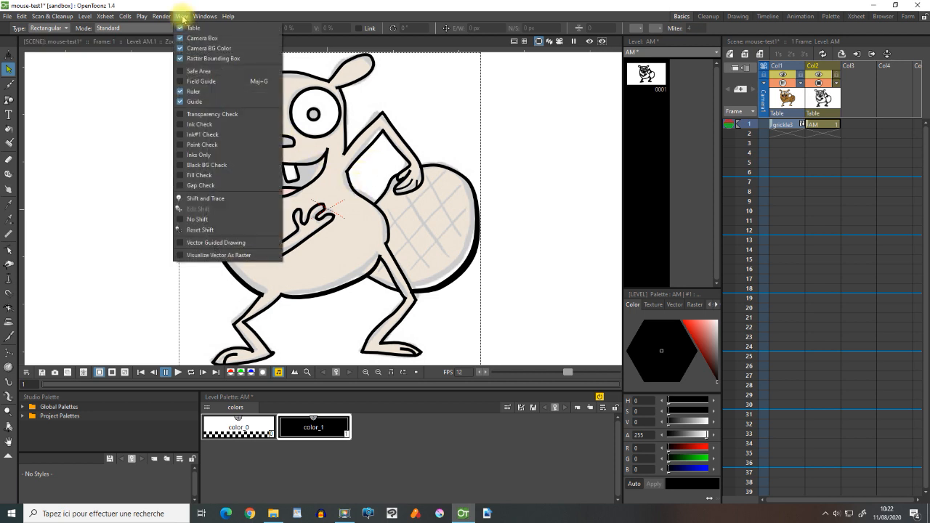
{"action": "left_click", "coordinate": [181, 175]}
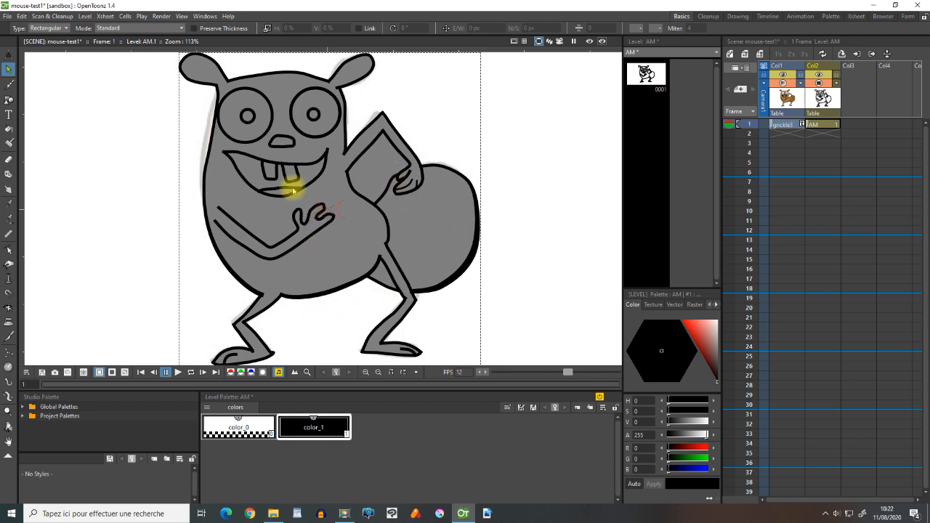
{"action": "left_click", "coordinate": [185, 18]}
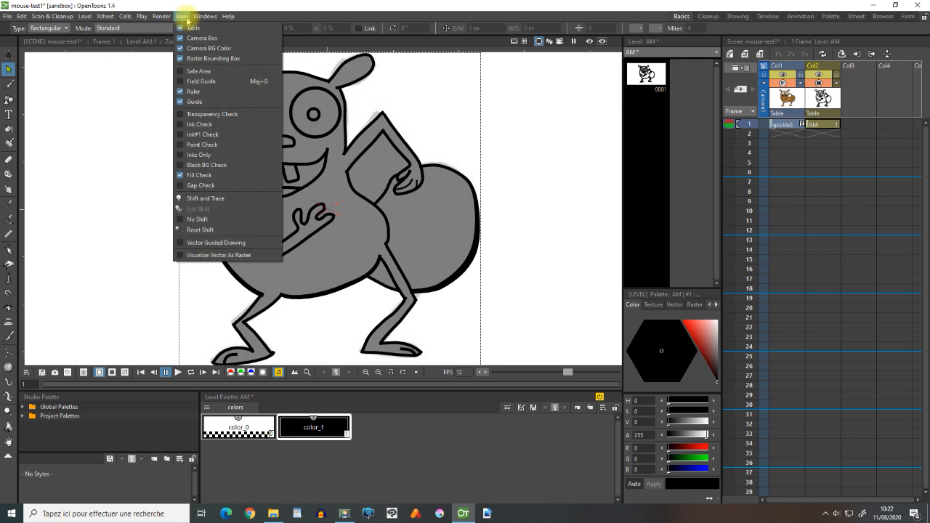
{"action": "left_click", "coordinate": [182, 175]}
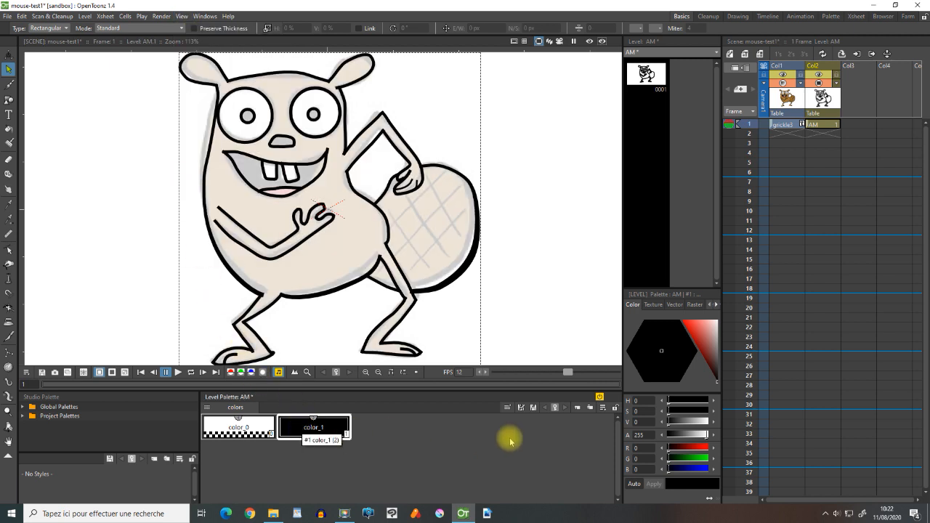
Add a brown palette style with R 142, G 117, B 71 and fill the beaver's body, limbs, ears and tail with it
{"action": "left_click", "coordinate": [577, 407]}
{"action": "left_click", "coordinate": [705, 341]}
{"action": "left_click_drag", "start_coordinate": [683, 340], "coordinate": [678, 337]}
{"action": "left_click", "coordinate": [707, 347]}
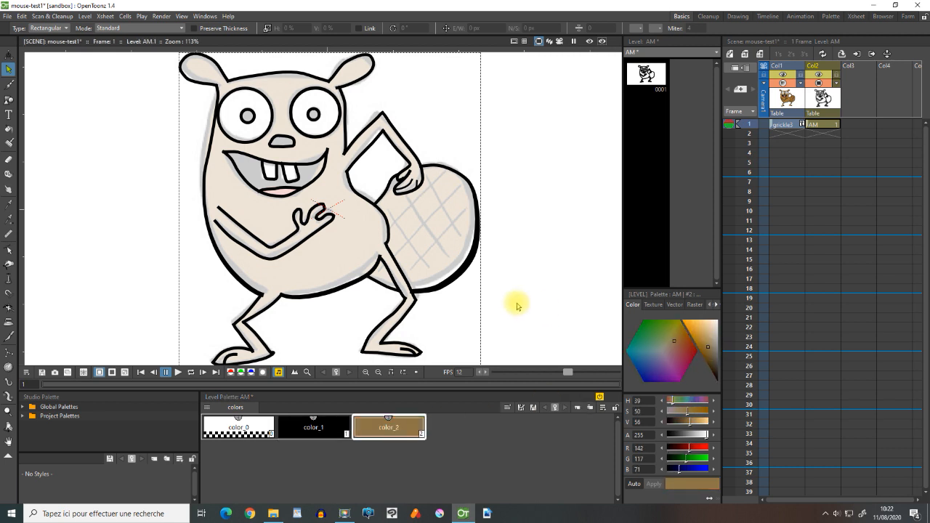
{"action": "left_click", "coordinate": [9, 129]}
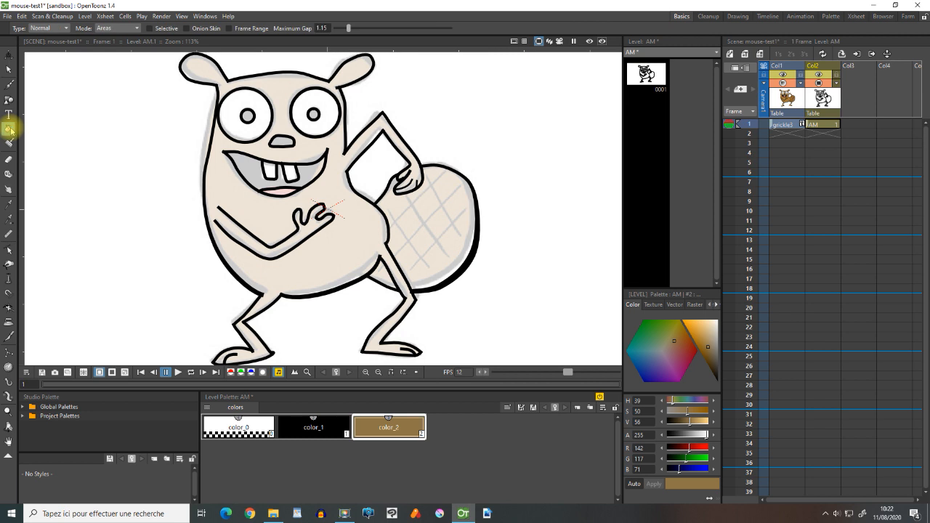
{"action": "left_click", "coordinate": [264, 210]}
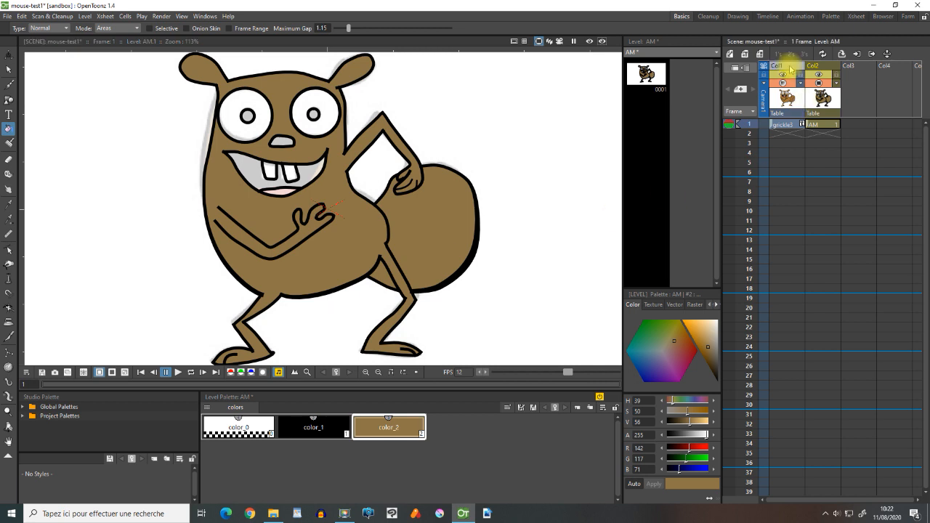
Delete the column holding the grickle3 reference image, keeping only the vector drawing level
{"action": "right_click", "coordinate": [791, 67]}
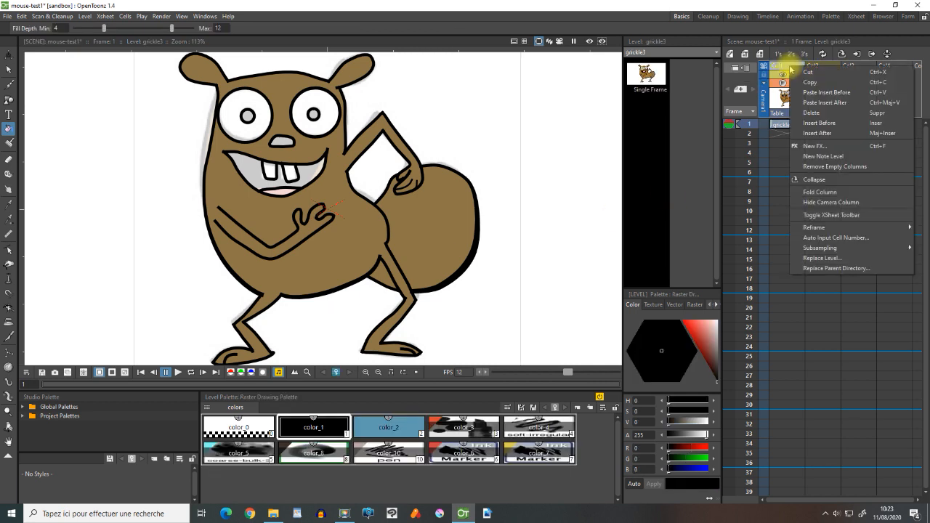
{"action": "left_click", "coordinate": [811, 114]}
{"action": "left_click", "coordinate": [787, 124]}
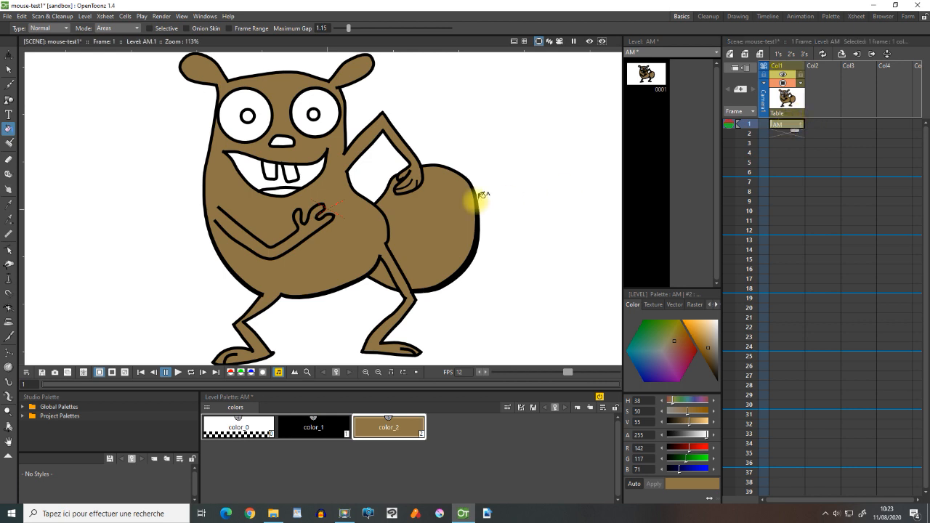
Fill the inside of the beaver's mouth with black and add a reddish-orange style to the level palette
{"action": "left_click", "coordinate": [328, 424]}
{"action": "left_click", "coordinate": [250, 169]}
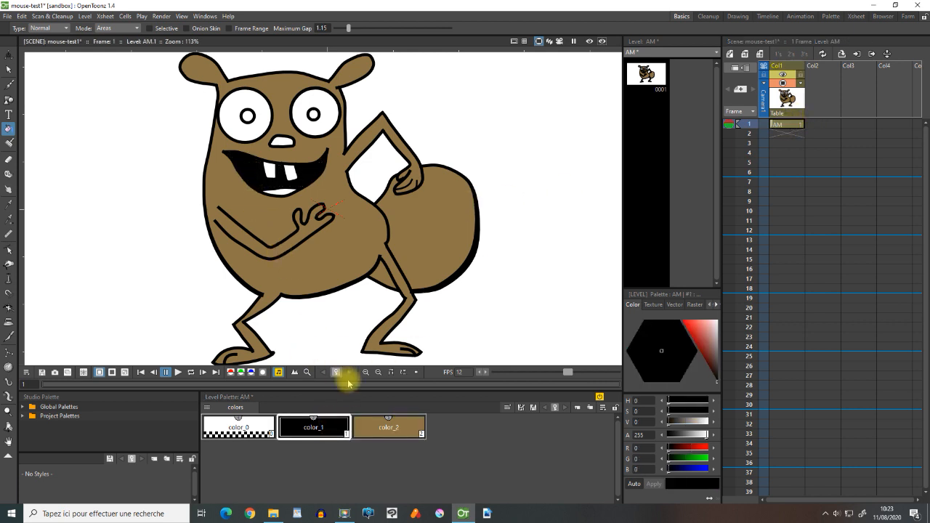
{"action": "left_click", "coordinate": [389, 425]}
{"action": "left_click", "coordinate": [578, 407]}
{"action": "left_click_drag", "start_coordinate": [664, 349], "coordinate": [672, 340]}
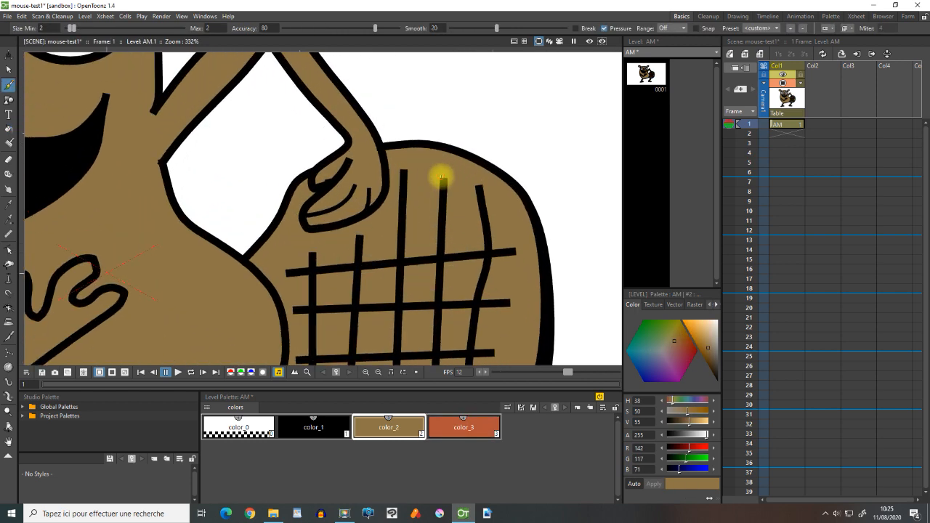
Draw a brown brush stroke with round caps above the tail and inspect the control points of the two flat-ended strokes
{"action": "scroll", "coordinate": [441, 176], "scroll_direction": "up", "scroll_amount": 3}
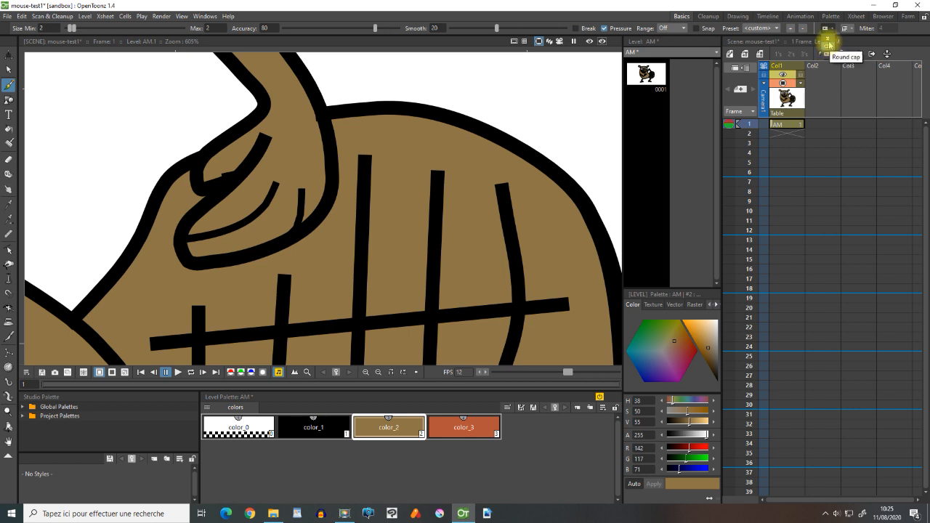
{"action": "left_click", "coordinate": [828, 42]}
{"action": "left_click_drag", "start_coordinate": [436, 80], "coordinate": [579, 114]}
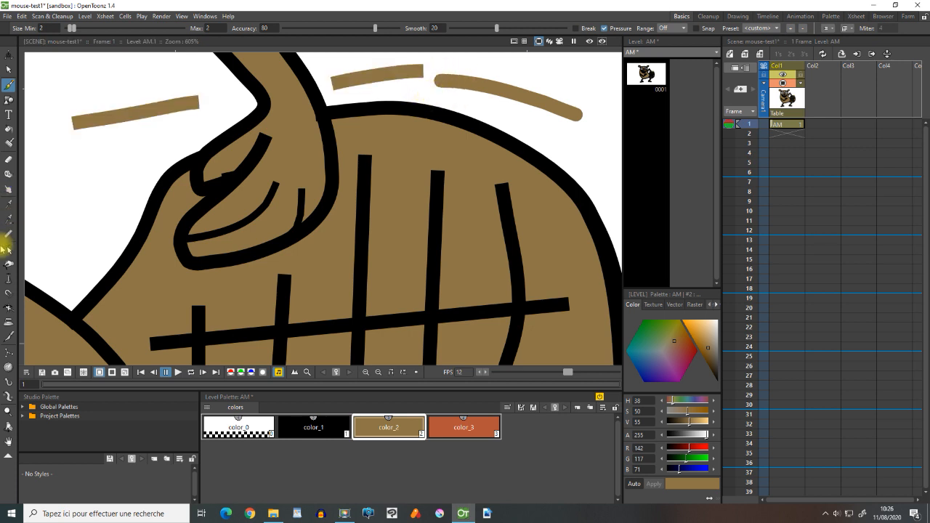
{"action": "left_click", "coordinate": [8, 249]}
{"action": "left_click", "coordinate": [147, 116]}
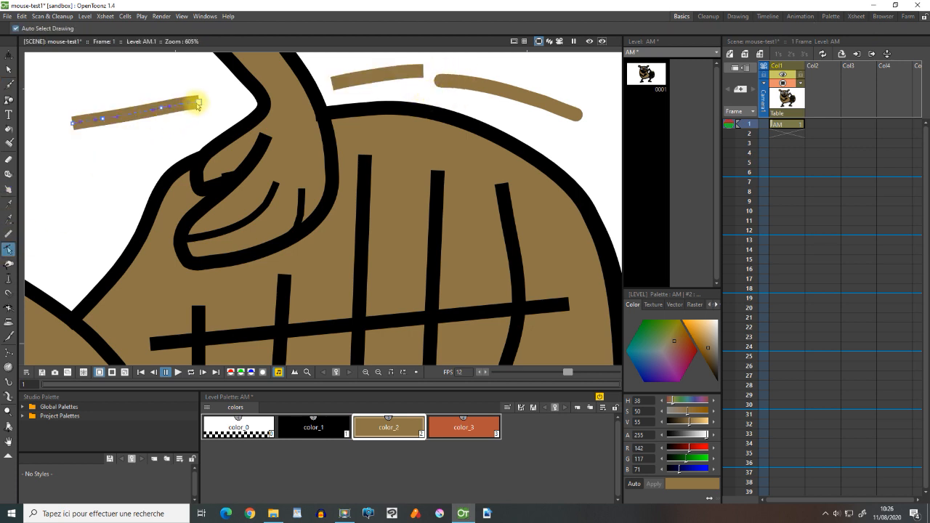
{"action": "left_click", "coordinate": [377, 79]}
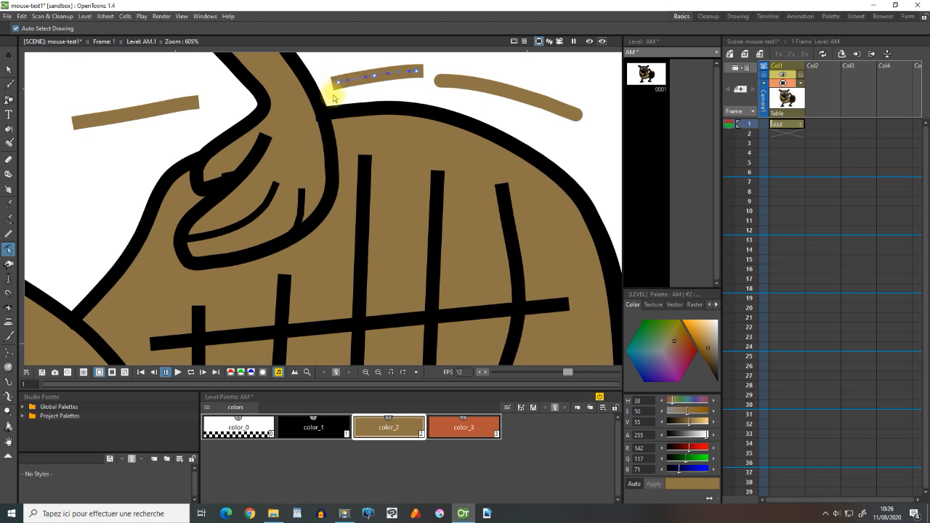
Draw a black angled test stroke beside the beaver to compare the corner join, and erase across the right ear's outline
{"action": "key", "text": "b"}
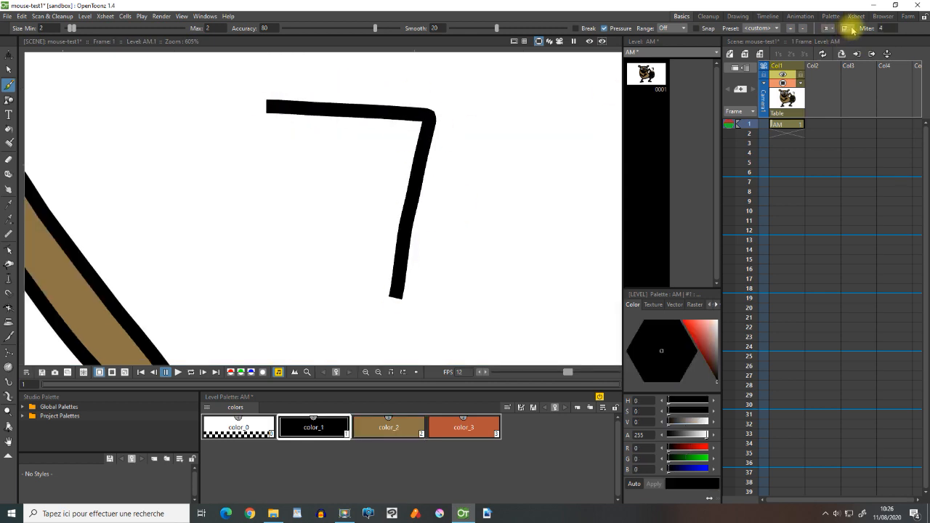
{"action": "mouse_move", "coordinate": [223, 132]}
{"action": "left_mouse_down"}
{"action": "mouse_move", "coordinate": [373, 151]}
{"action": "mouse_move", "coordinate": [351, 293]}
{"action": "left_mouse_up"}
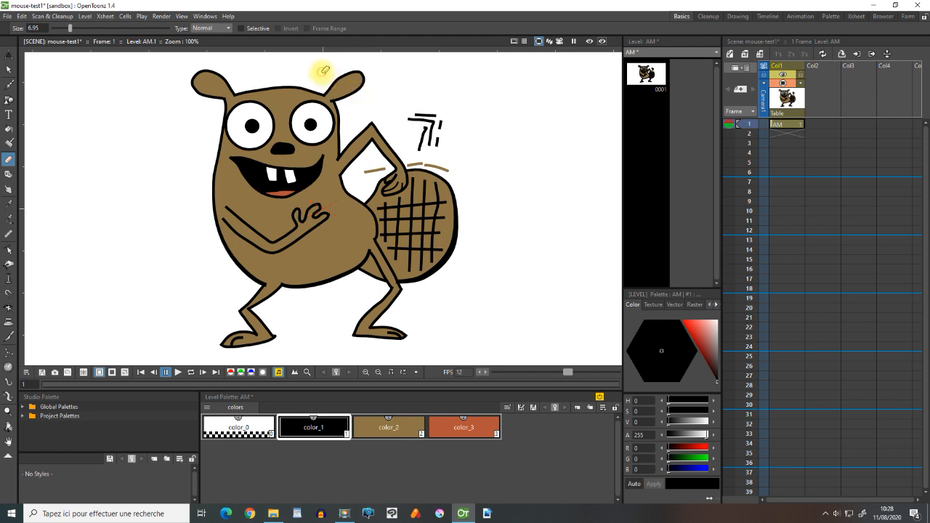
{"action": "left_click_drag", "start_coordinate": [323, 70], "coordinate": [342, 88]}
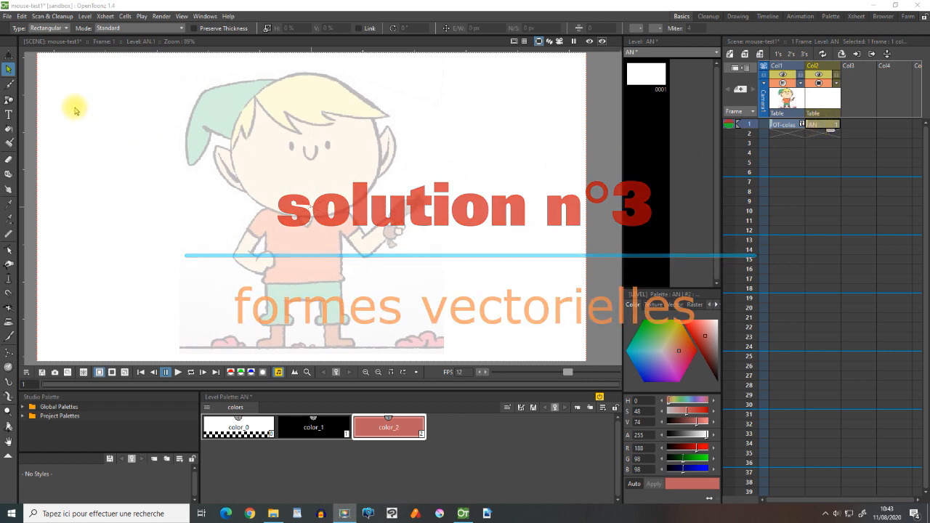
Draw a black circle over the elf's head with Snap enabled and widen it with the Pinch tool to fit the reference
{"action": "left_click", "coordinate": [10, 99]}
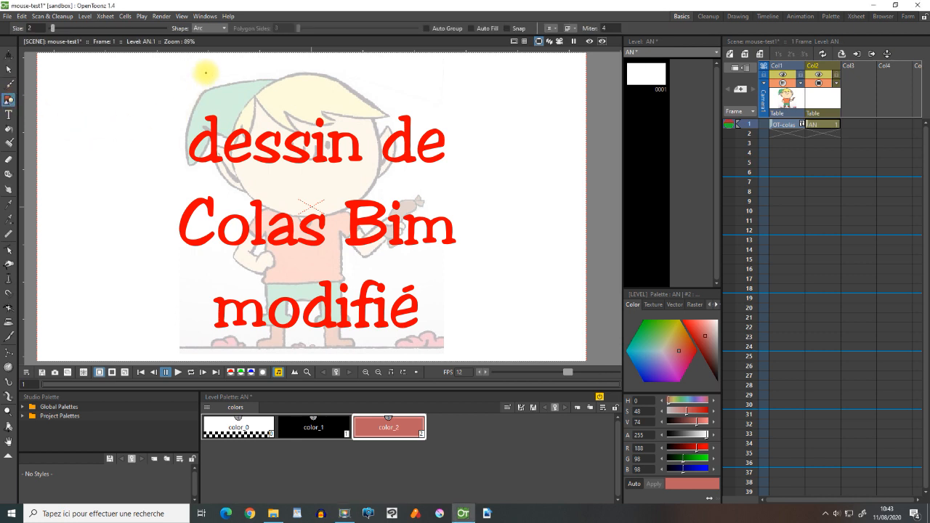
{"action": "left_click", "coordinate": [332, 425]}
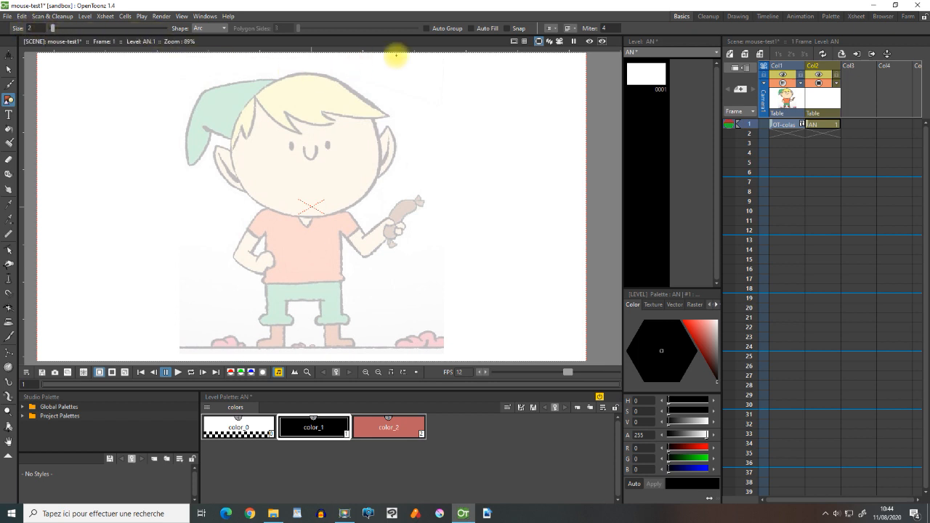
{"action": "left_click", "coordinate": [506, 28]}
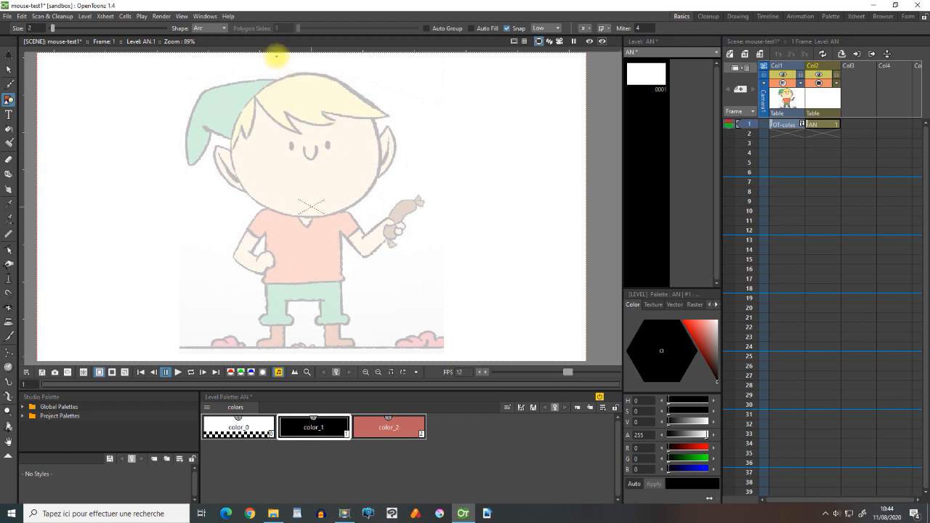
{"action": "left_click", "coordinate": [224, 28]}
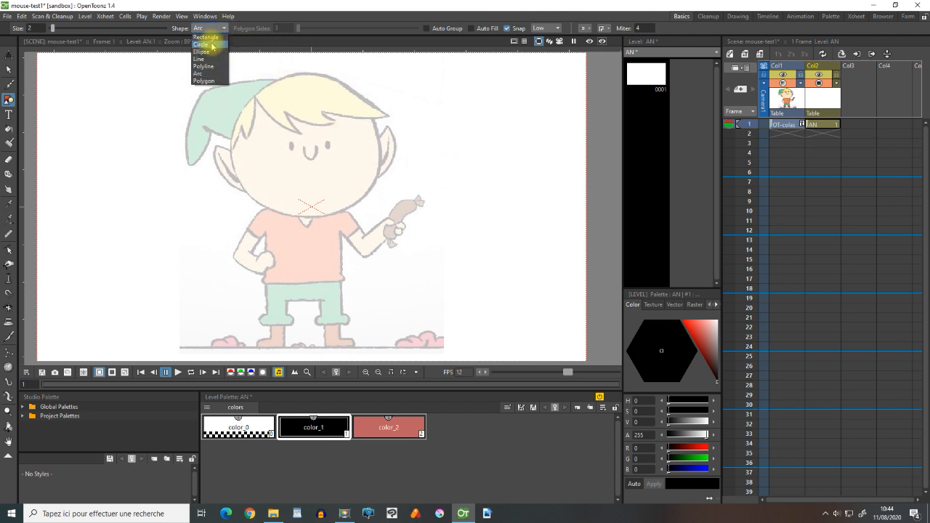
{"action": "left_click", "coordinate": [206, 44]}
{"action": "mouse_move", "coordinate": [303, 146]}
{"action": "left_mouse_down"}
{"action": "mouse_move", "coordinate": [342, 201]}
{"action": "mouse_move", "coordinate": [355, 197]}
{"action": "mouse_move", "coordinate": [342, 197]}
{"action": "left_mouse_up"}
{"action": "left_click", "coordinate": [9, 264]}
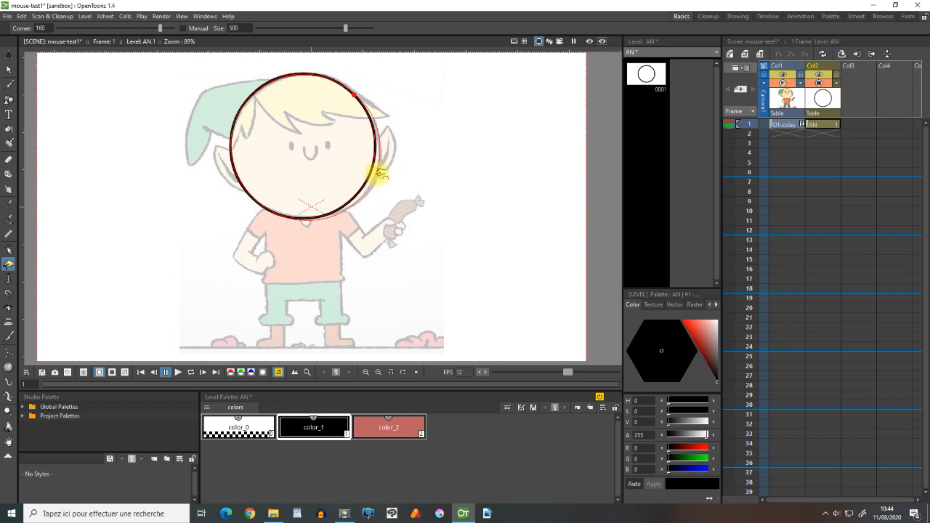
Draw a geometric arc along the first edge of the fringe, from the parting to the first lock's tip
{"action": "key", "text": "g"}
{"action": "left_click", "coordinate": [214, 28]}
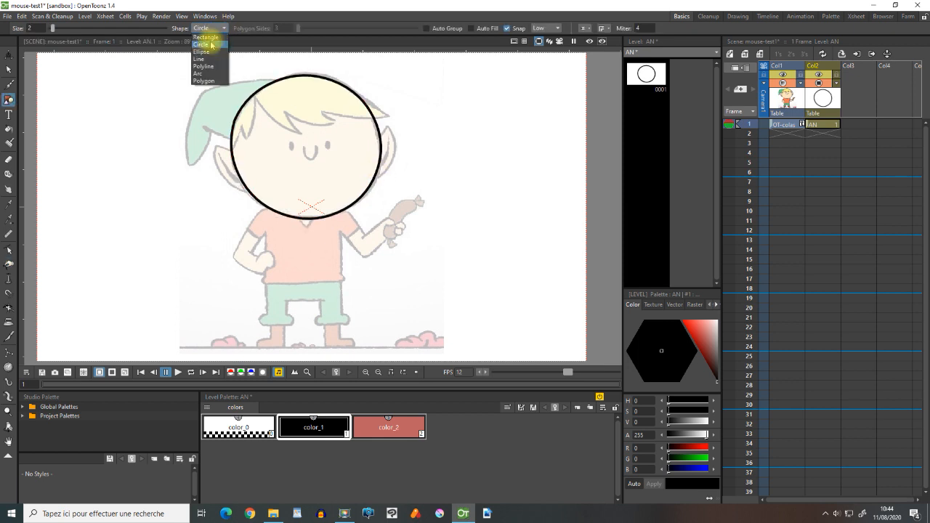
{"action": "left_click", "coordinate": [201, 74]}
{"action": "scroll", "coordinate": [286, 91], "scroll_direction": "up", "scroll_amount": 3}
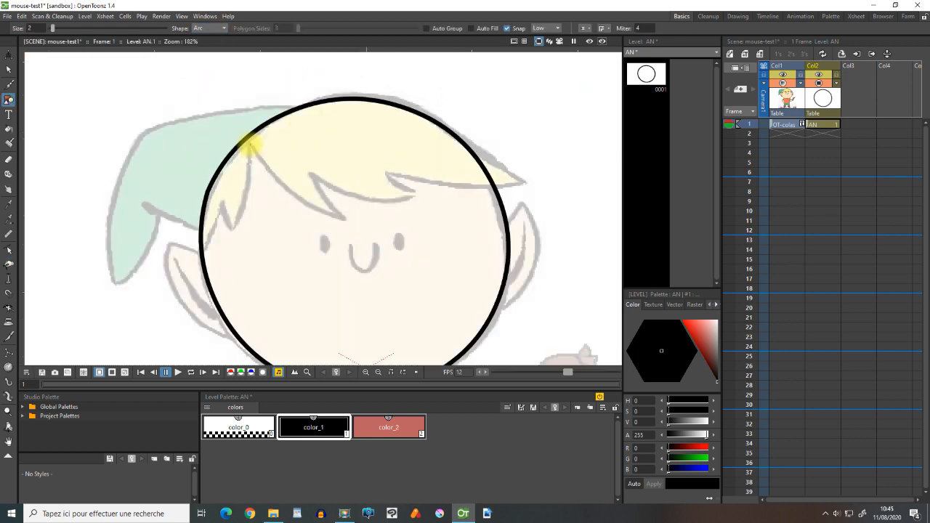
{"action": "left_click_drag", "start_coordinate": [273, 174], "coordinate": [338, 216]}
{"action": "left_click", "coordinate": [346, 219]}
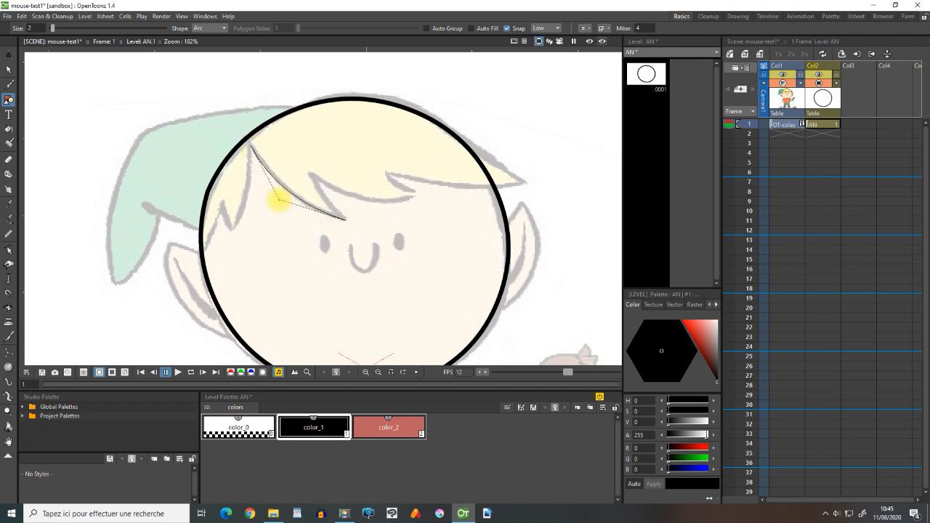
{"action": "left_click", "coordinate": [279, 201]}
Trace the remaining lower edges of the fringe with connected arcs, from the first lock's tip to the pointed right end
{"action": "left_click", "coordinate": [310, 174]}
{"action": "left_click", "coordinate": [345, 220]}
{"action": "left_click", "coordinate": [318, 199]}
{"action": "left_click", "coordinate": [310, 174]}
{"action": "left_click", "coordinate": [415, 195]}
{"action": "left_click", "coordinate": [359, 211]}
{"action": "left_click", "coordinate": [415, 195]}
{"action": "left_click", "coordinate": [385, 173]}
{"action": "left_click", "coordinate": [396, 187]}
{"action": "left_click", "coordinate": [524, 181]}
{"action": "left_click", "coordinate": [385, 173]}
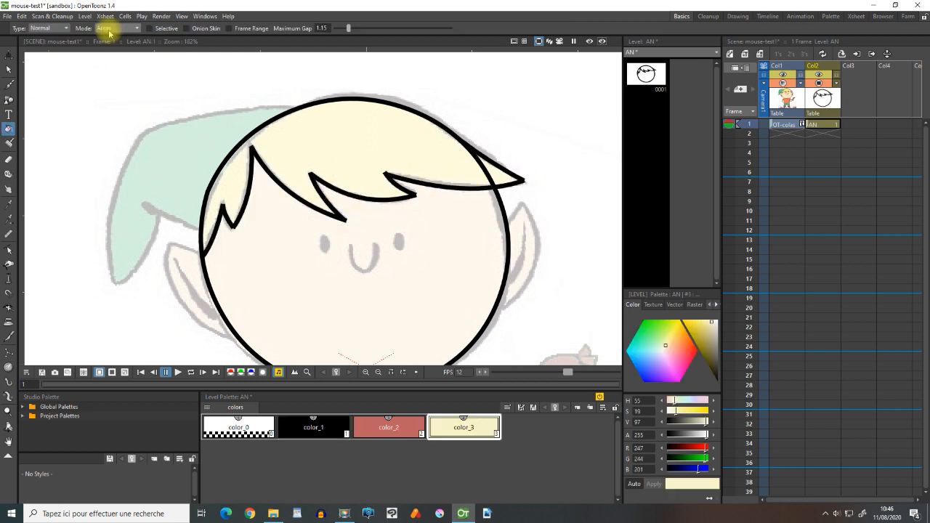
Fill the hair and its right tip with the pale yellow color_3, and erase the head outline crossing that tip
{"action": "left_click", "coordinate": [350, 150]}
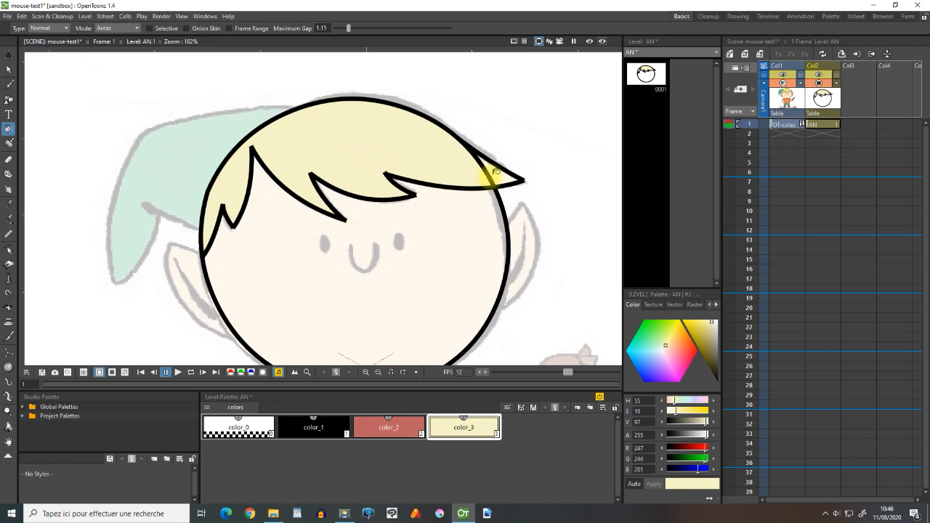
{"action": "left_click", "coordinate": [517, 172]}
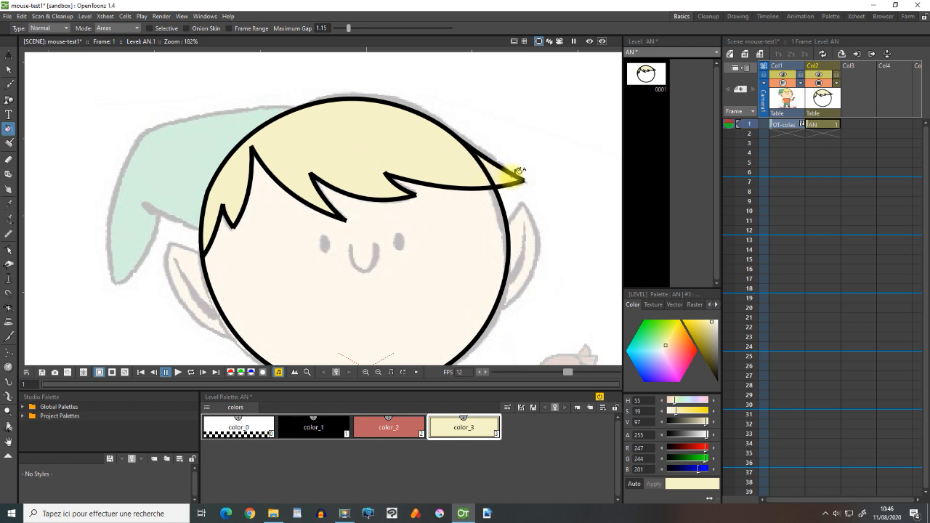
{"action": "left_click", "coordinate": [9, 159]}
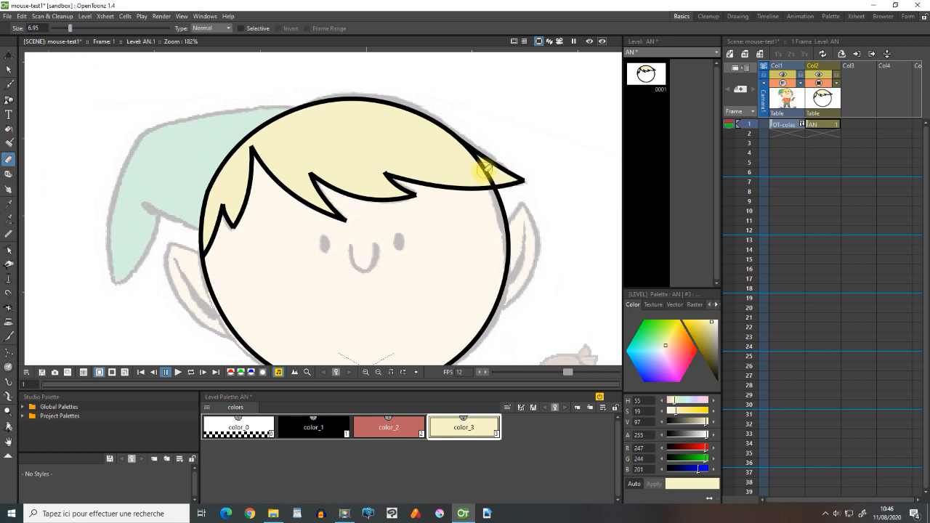
{"action": "left_click_drag", "start_coordinate": [490, 177], "coordinate": [485, 155]}
Adjust the cut ends of the head outline with the Control Point Editor so they meet the hair's edges
{"action": "left_click", "coordinate": [8, 251]}
{"action": "left_click", "coordinate": [474, 157]}
{"action": "left_click_drag", "start_coordinate": [492, 183], "coordinate": [493, 190]}
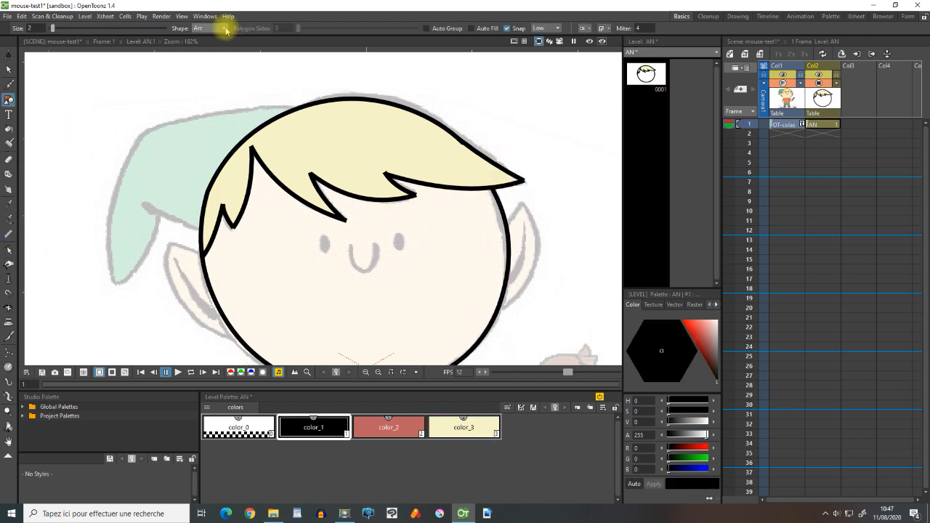
Outline the hat with a straight-segment Polyline, from the crown to its peak, hanging tip, fold and back to the head
{"action": "left_click", "coordinate": [226, 30]}
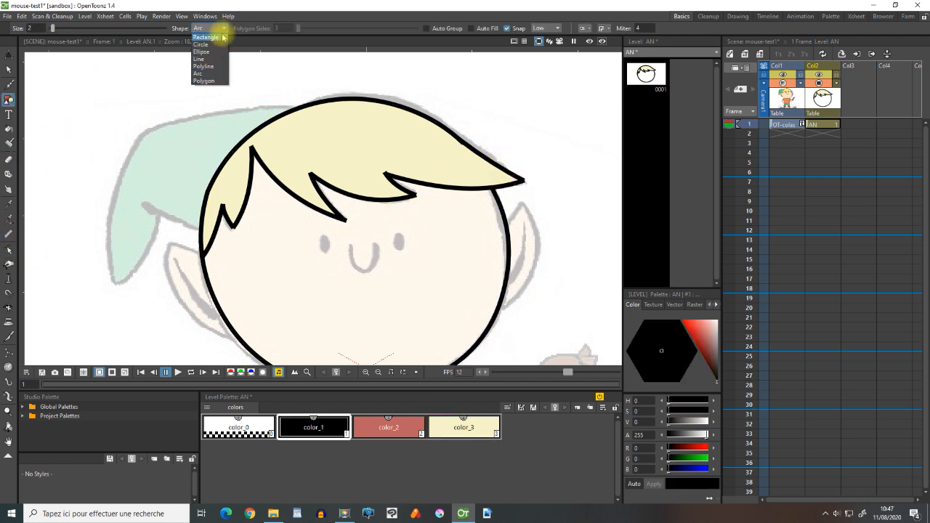
{"action": "left_click", "coordinate": [204, 66]}
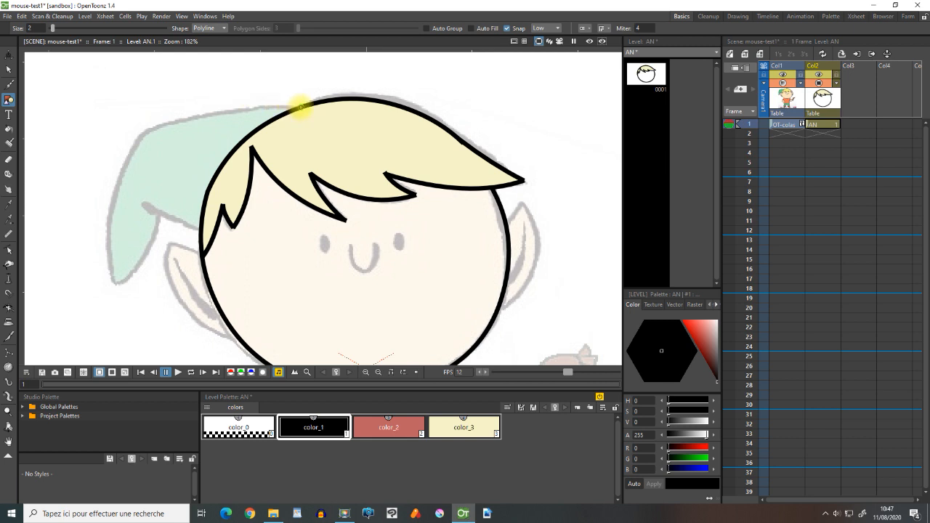
{"action": "left_click", "coordinate": [300, 107]}
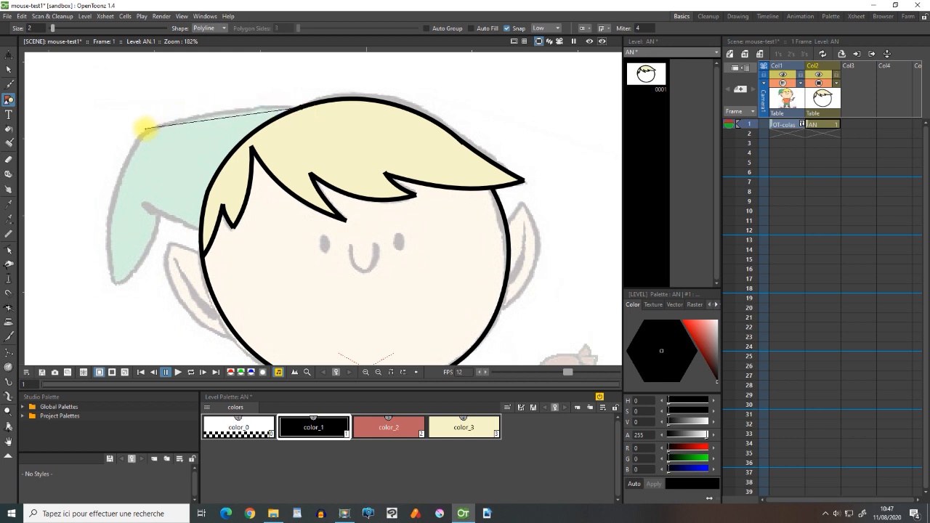
{"action": "left_click", "coordinate": [146, 129]}
{"action": "left_click", "coordinate": [117, 286]}
{"action": "double_click", "coordinate": [196, 227]}
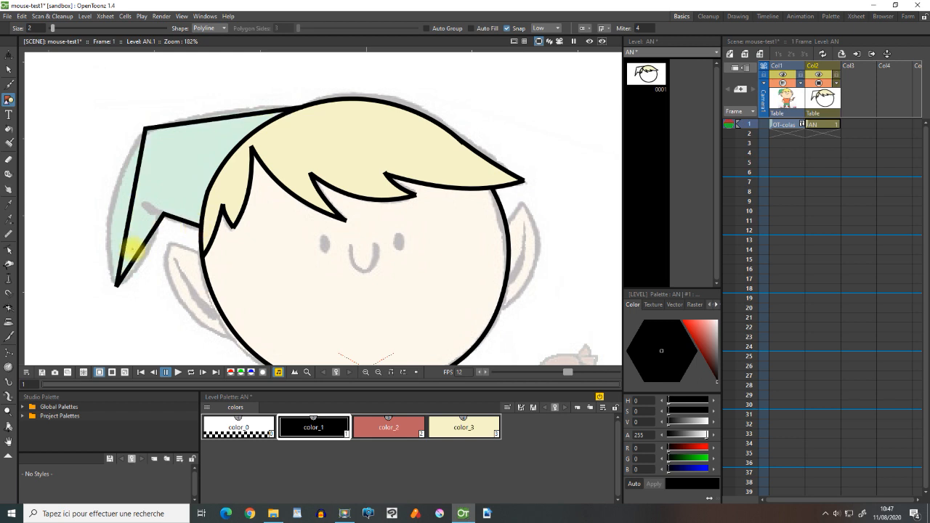
Bend the straight back and upper edges of the hat outward with the Pinch tool to follow the sketch
{"action": "left_click", "coordinate": [9, 265]}
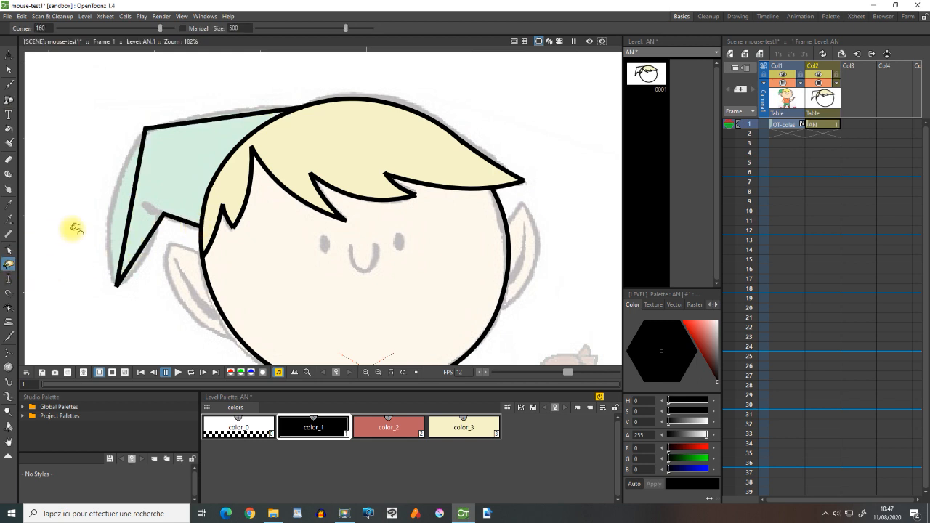
{"action": "mouse_move", "coordinate": [122, 207]}
{"action": "left_mouse_down"}
{"action": "mouse_move", "coordinate": [114, 202]}
{"action": "mouse_move", "coordinate": [110, 211]}
{"action": "left_mouse_up"}
{"action": "left_click_drag", "start_coordinate": [223, 120], "coordinate": [229, 111]}
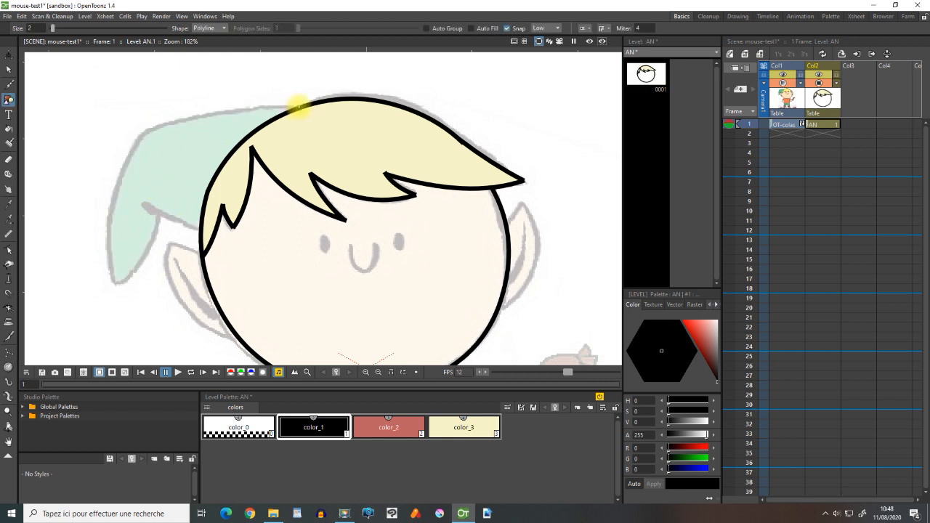
Trace the hat as one polyline with curved segments, from the crown around the peak and tip back to the head
{"action": "left_click", "coordinate": [297, 107]}
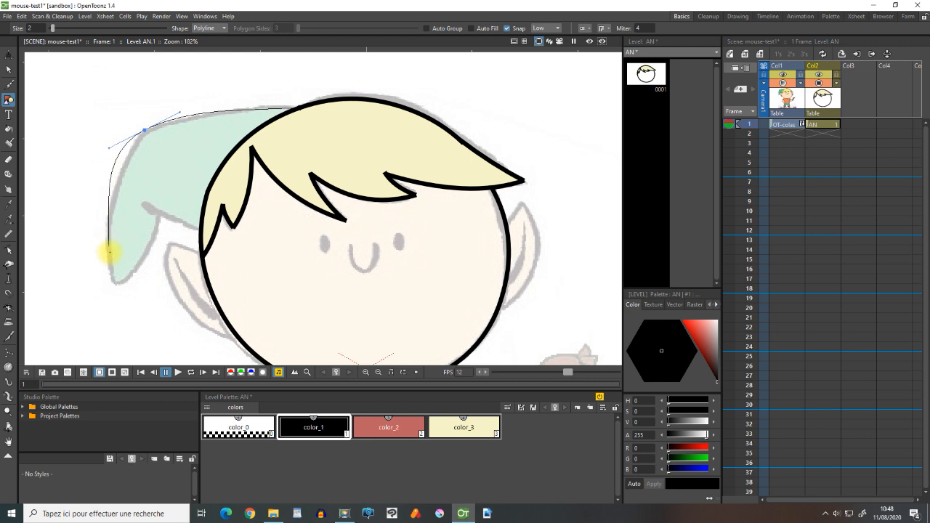
{"action": "left_click", "coordinate": [113, 286]}
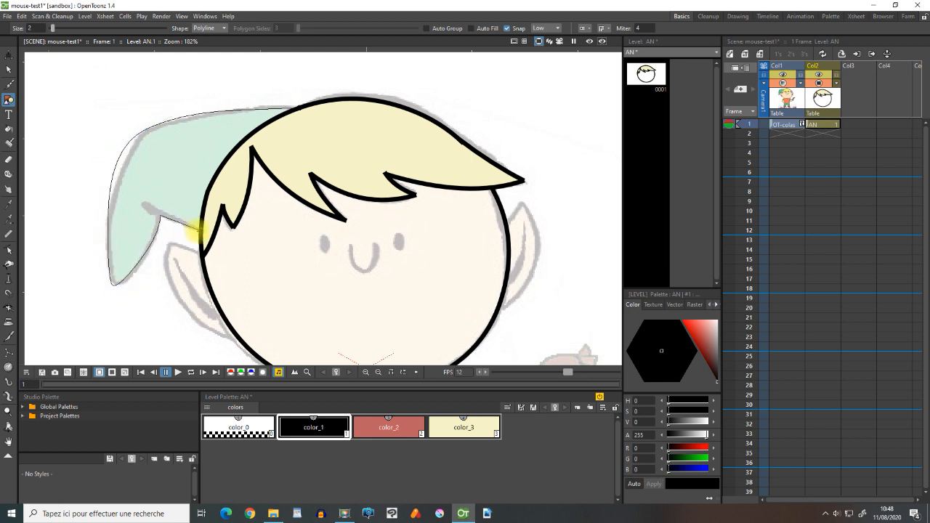
{"action": "double_click", "coordinate": [197, 231]}
Refine the curve at the hat's peak with the Control Point Editor, adjusting its handles to match the sketch
{"action": "key", "text": "c"}
{"action": "mouse_move", "coordinate": [109, 149]}
{"action": "left_mouse_down"}
{"action": "mouse_move", "coordinate": [116, 151]}
{"action": "mouse_move", "coordinate": [105, 142]}
{"action": "mouse_move", "coordinate": [124, 155]}
{"action": "mouse_move", "coordinate": [106, 149]}
{"action": "mouse_move", "coordinate": [95, 177]}
{"action": "mouse_move", "coordinate": [129, 143]}
{"action": "mouse_move", "coordinate": [114, 155]}
{"action": "left_mouse_up"}
{"action": "left_click_drag", "start_coordinate": [90, 162], "coordinate": [176, 118]}
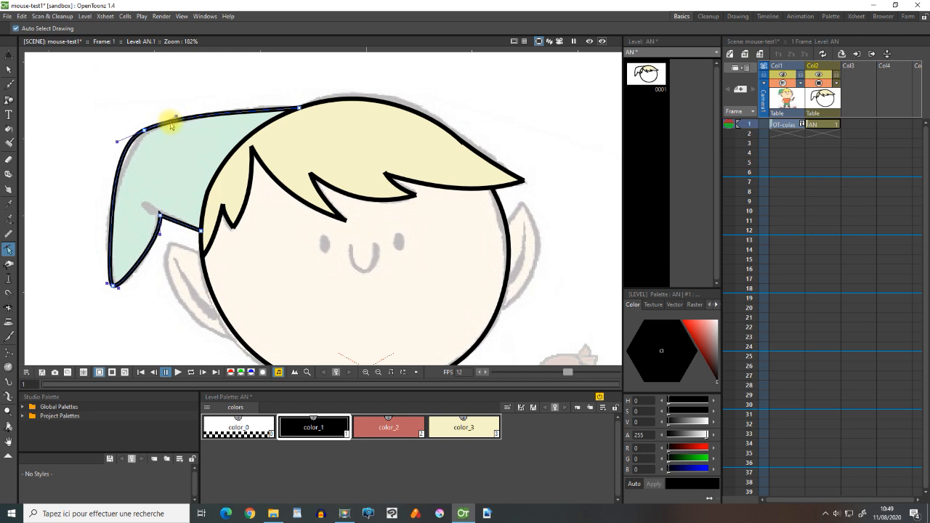
{"action": "left_click_drag", "start_coordinate": [117, 142], "coordinate": [115, 164]}
{"action": "left_click_drag", "start_coordinate": [176, 118], "coordinate": [185, 114]}
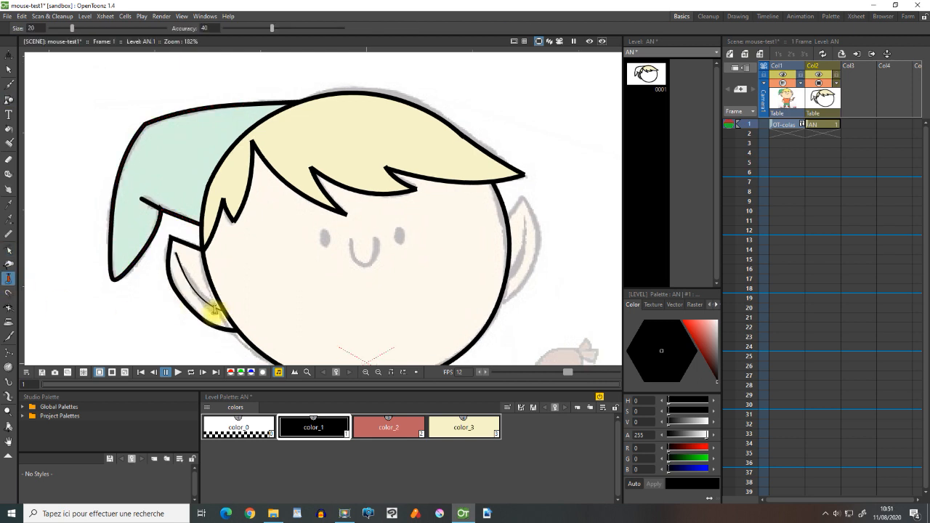
Vary the thickness of the left ear's inner line with the Pump tool
{"action": "left_click_drag", "start_coordinate": [215, 308], "coordinate": [218, 307]}
{"action": "left_click_drag", "start_coordinate": [180, 251], "coordinate": [180, 249]}
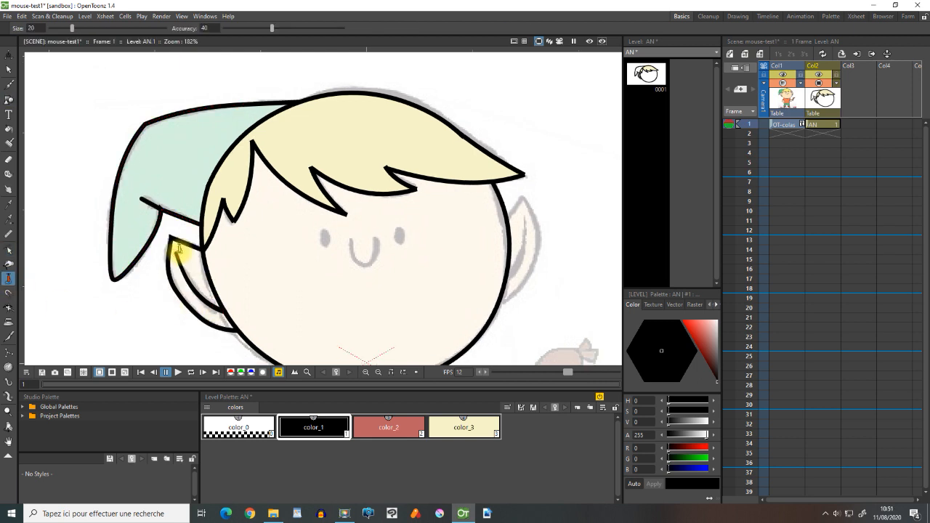
Copy the left ear's strokes, flip the copy horizontally, and fit it over the sketched ear on the head's other side
{"action": "left_click", "coordinate": [8, 69]}
{"action": "left_click", "coordinate": [184, 280]}
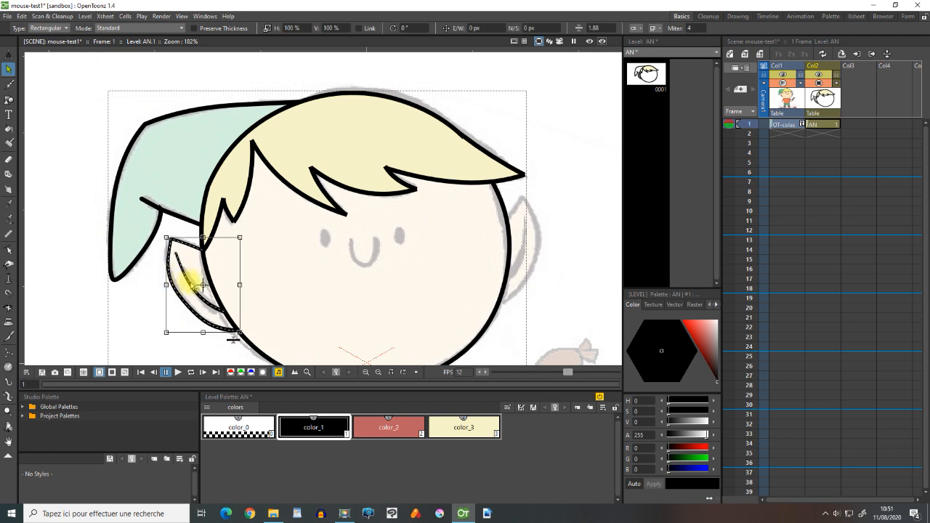
{"action": "left_click_drag", "start_coordinate": [215, 264], "coordinate": [545, 190]}
{"action": "left_click_drag", "start_coordinate": [593, 227], "coordinate": [448, 235]}
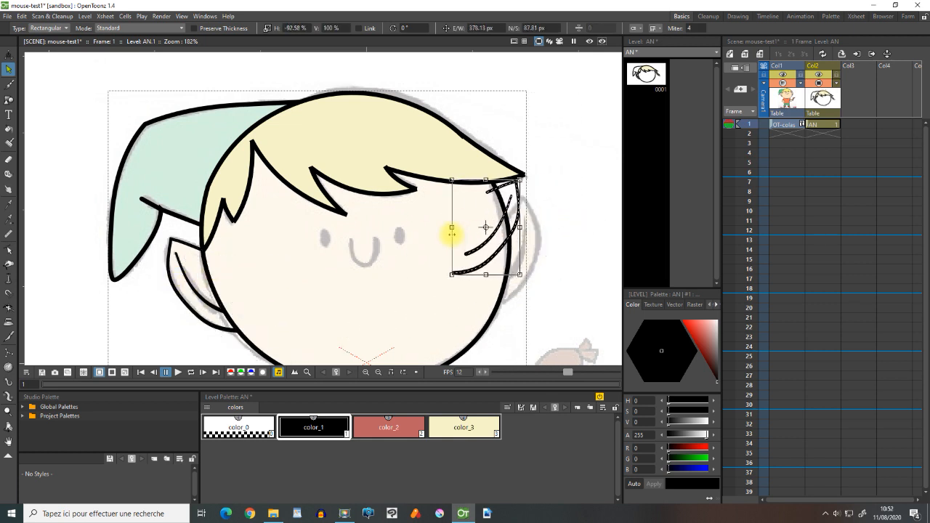
{"action": "left_click_drag", "start_coordinate": [524, 276], "coordinate": [506, 251]}
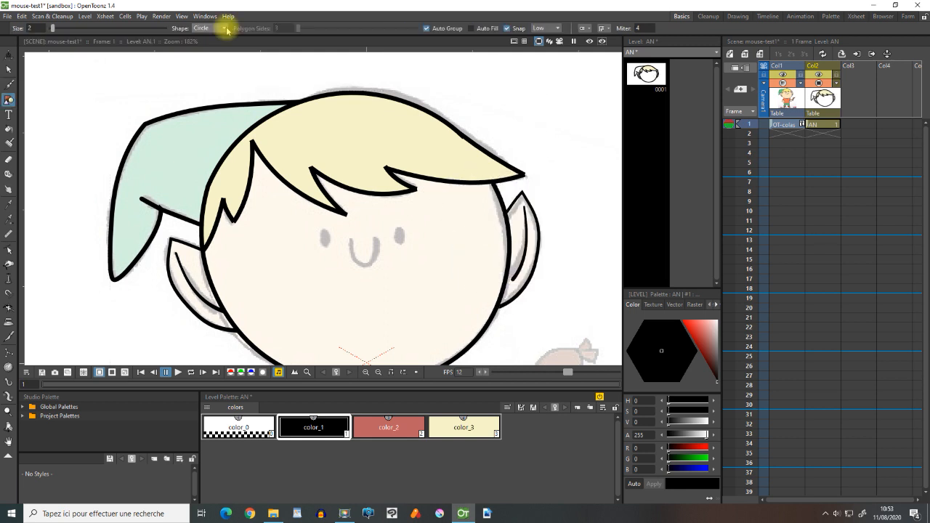
Draw a black Ellipse with Auto Fill enabled over the elf's left sketched eye
{"action": "left_click", "coordinate": [224, 27]}
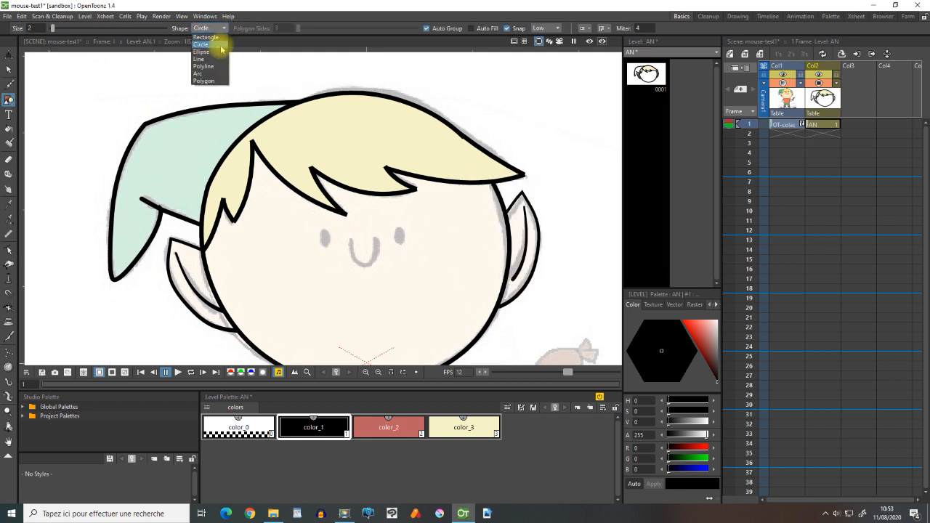
{"action": "left_click", "coordinate": [215, 52]}
{"action": "left_click", "coordinate": [472, 28]}
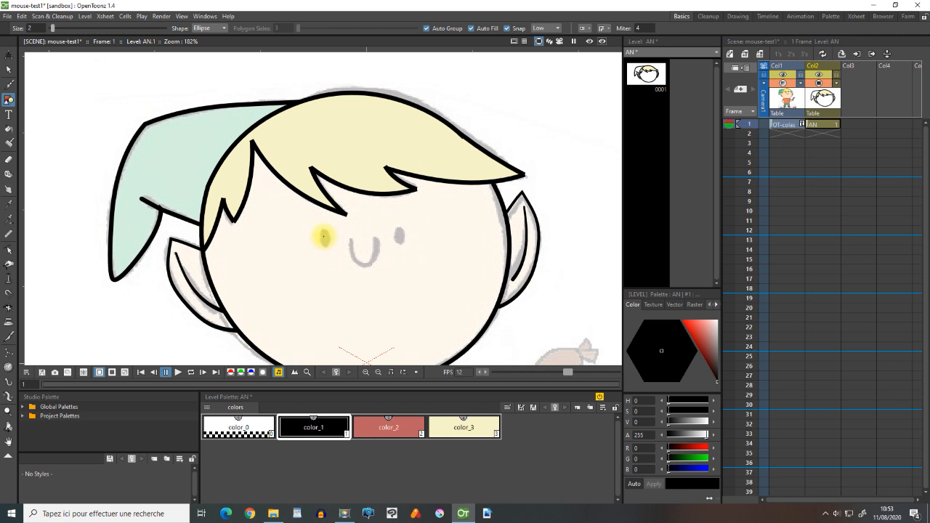
{"action": "left_click_drag", "start_coordinate": [321, 230], "coordinate": [331, 251]}
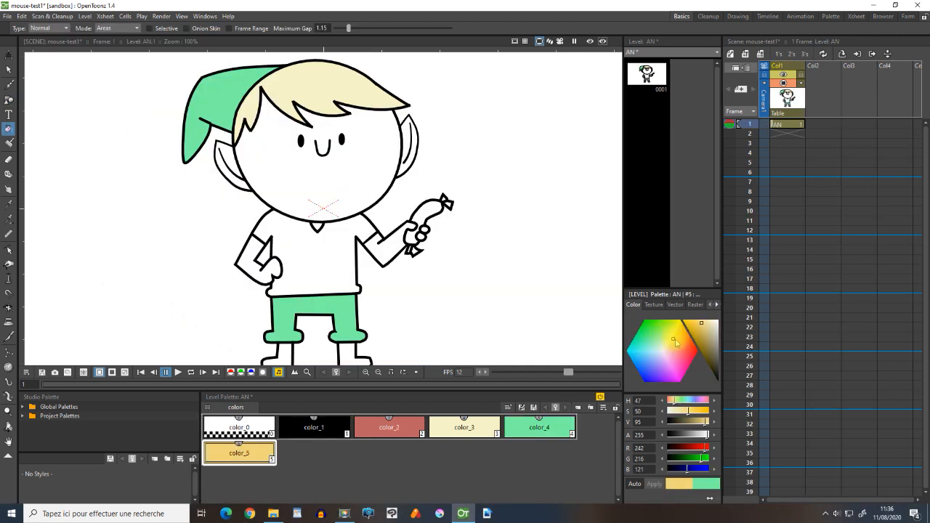
Change color_5 to brown (RGB 165, 128, 85) and fill both of the elf's boots with it
{"action": "mouse_move", "coordinate": [683, 338]}
{"action": "left_mouse_down"}
{"action": "mouse_move", "coordinate": [695, 328]}
{"action": "mouse_move", "coordinate": [707, 341]}
{"action": "left_mouse_up"}
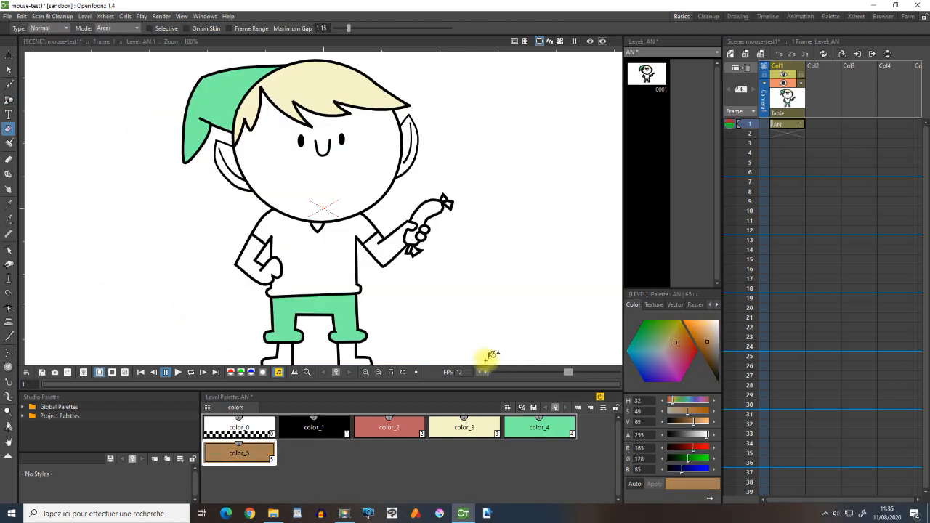
{"action": "left_click", "coordinate": [295, 354]}
{"action": "left_click", "coordinate": [349, 355]}
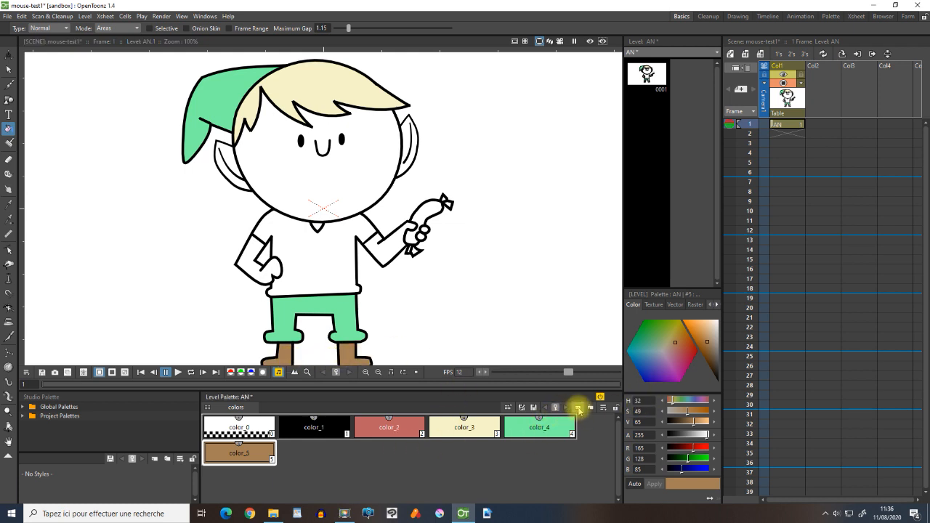
Create a new palette style in a pale skin tone (RGB 244, 229, 211) and fill the elf's arms, face and ears
{"action": "left_click", "coordinate": [578, 407]}
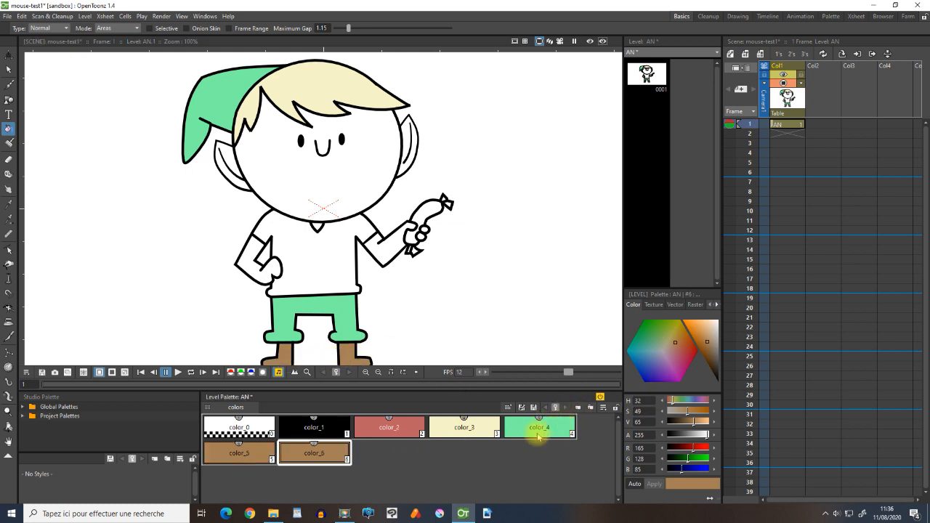
{"action": "left_click", "coordinate": [713, 324]}
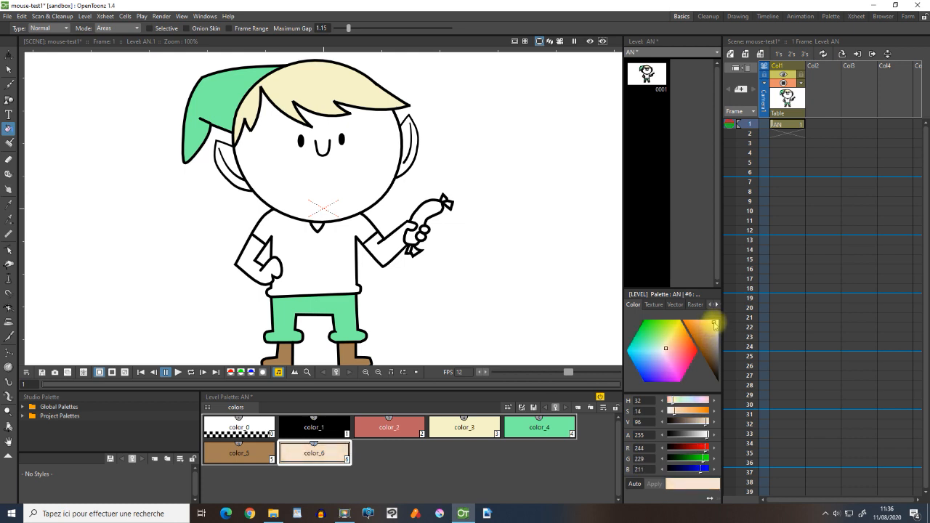
{"action": "left_click", "coordinate": [258, 250]}
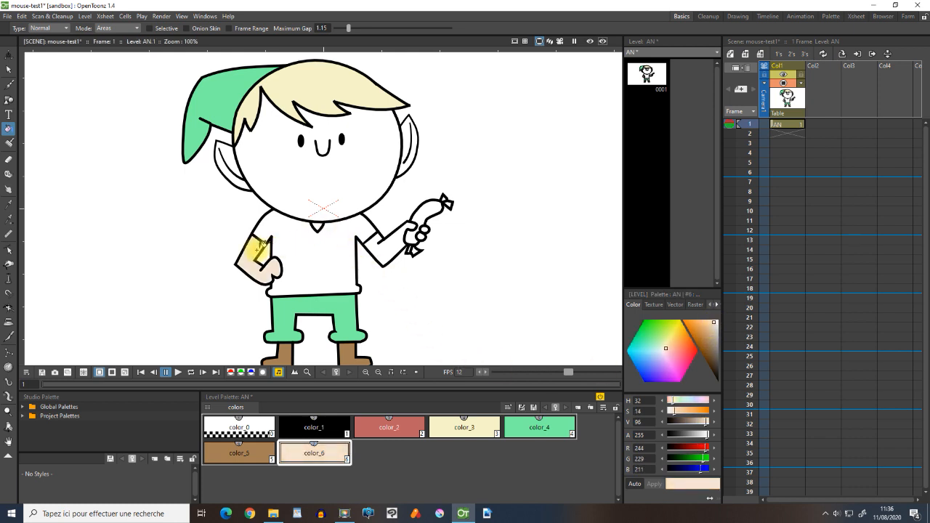
{"action": "left_click", "coordinate": [283, 194]}
{"action": "left_click", "coordinate": [234, 166]}
{"action": "left_click", "coordinate": [409, 136]}
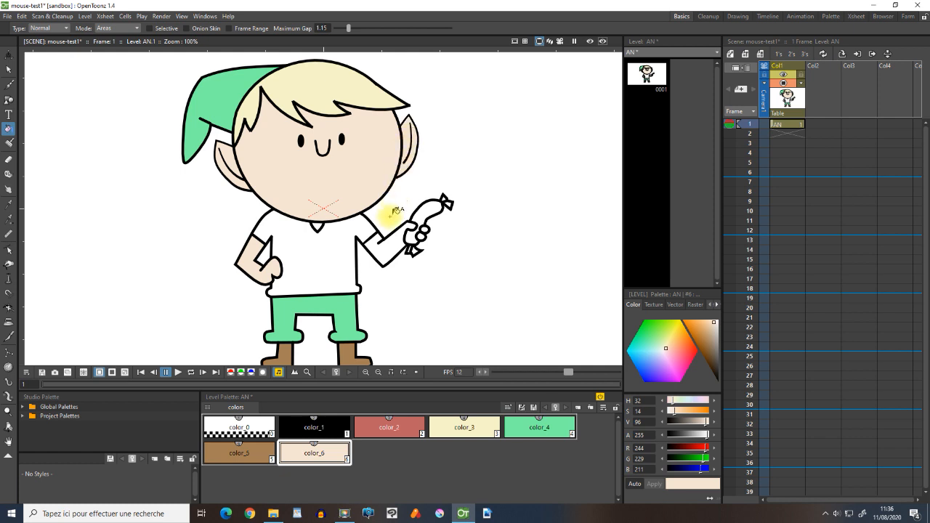
{"action": "left_click", "coordinate": [389, 245]}
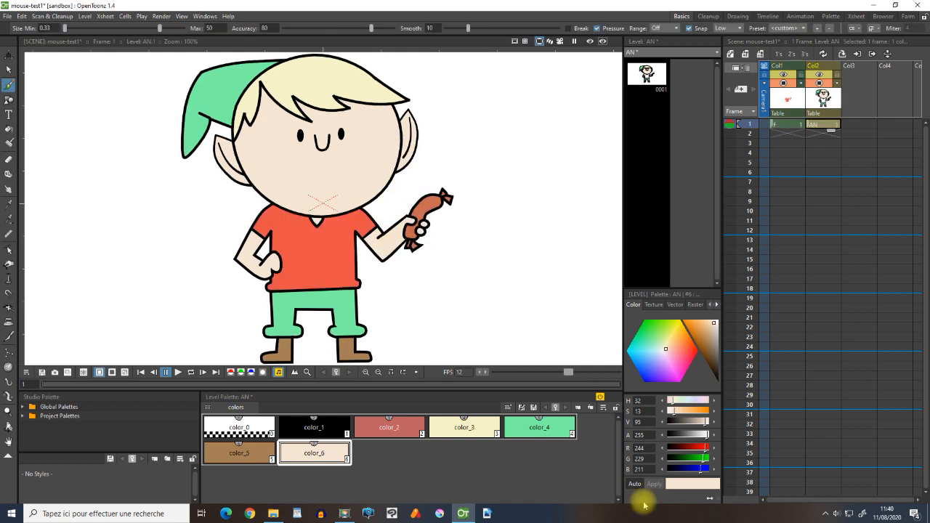